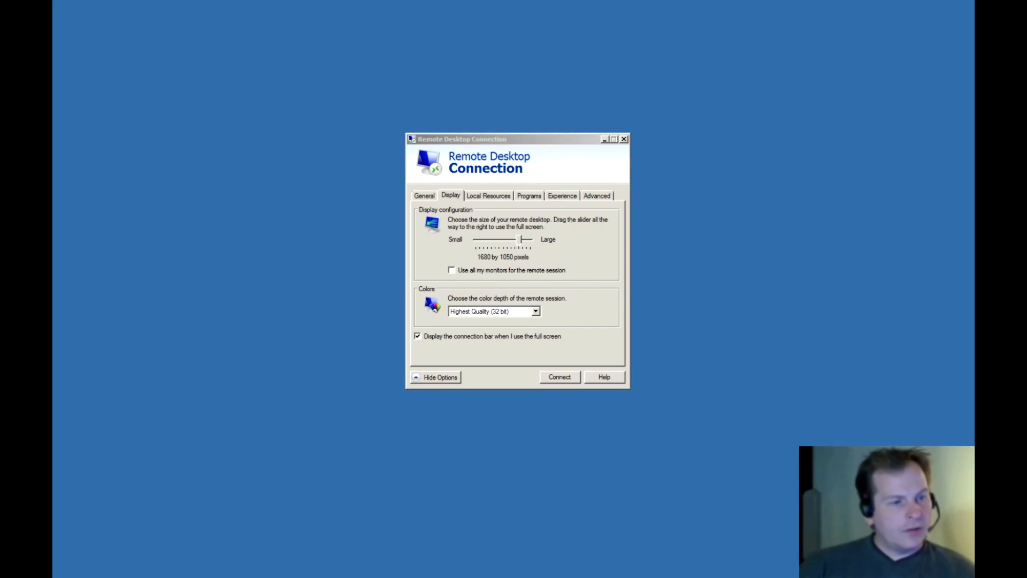
Connect to the remote server in Remote Desktop Connection by entering the account password.
left_click(554, 377)
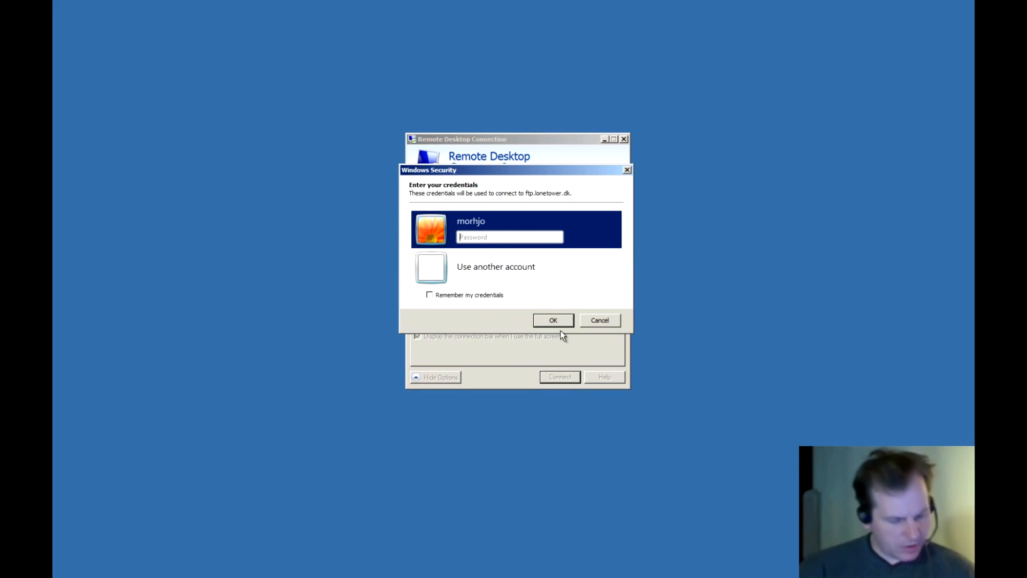
type("********")
key("Return")
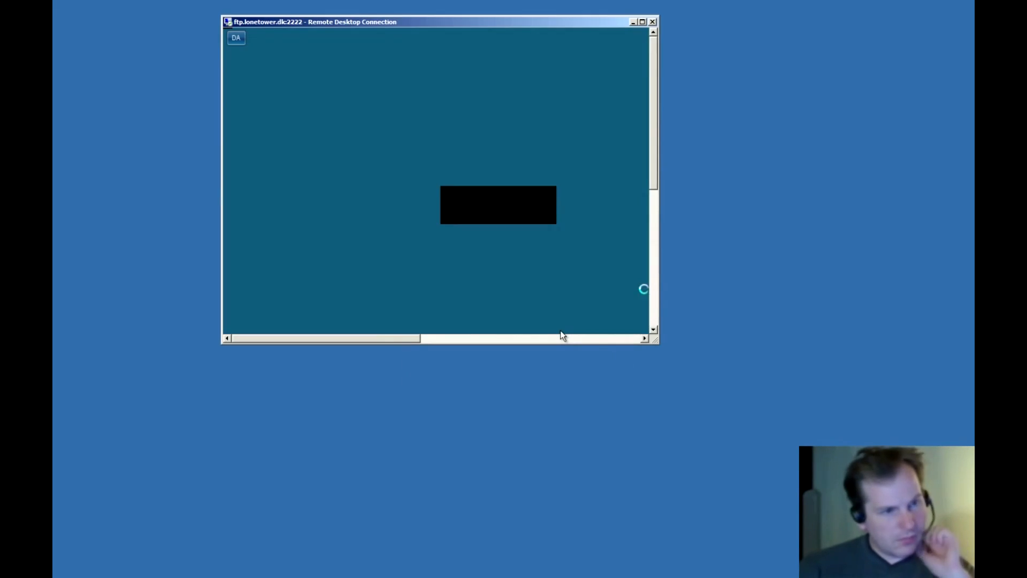
Enlarge the remote session window and switch it to full screen.
left_click_drag(656, 341, 973, 573)
left_click_drag(789, 21, 618, 3)
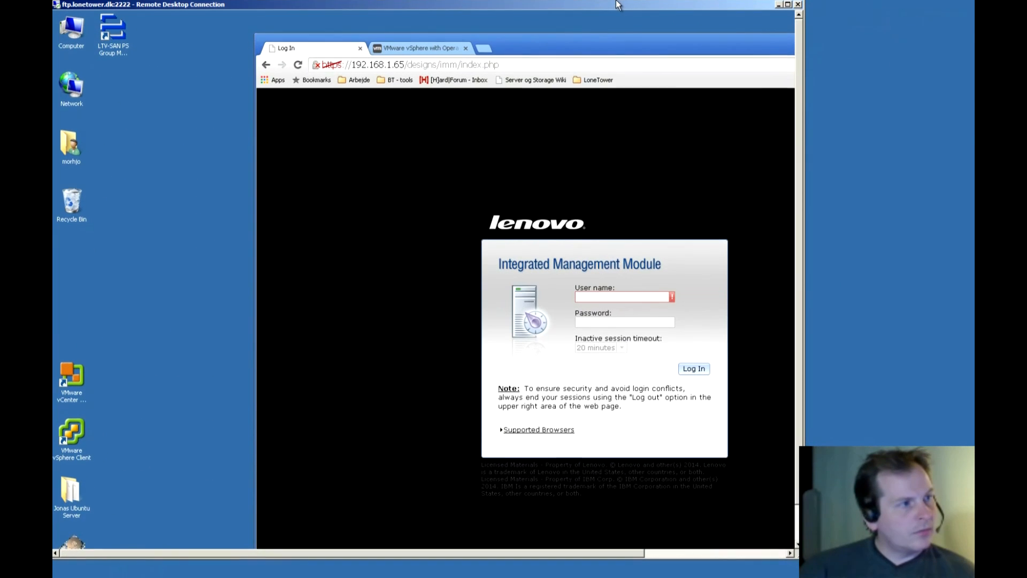
left_click_drag(803, 556, 973, 577)
double_click(524, 2)
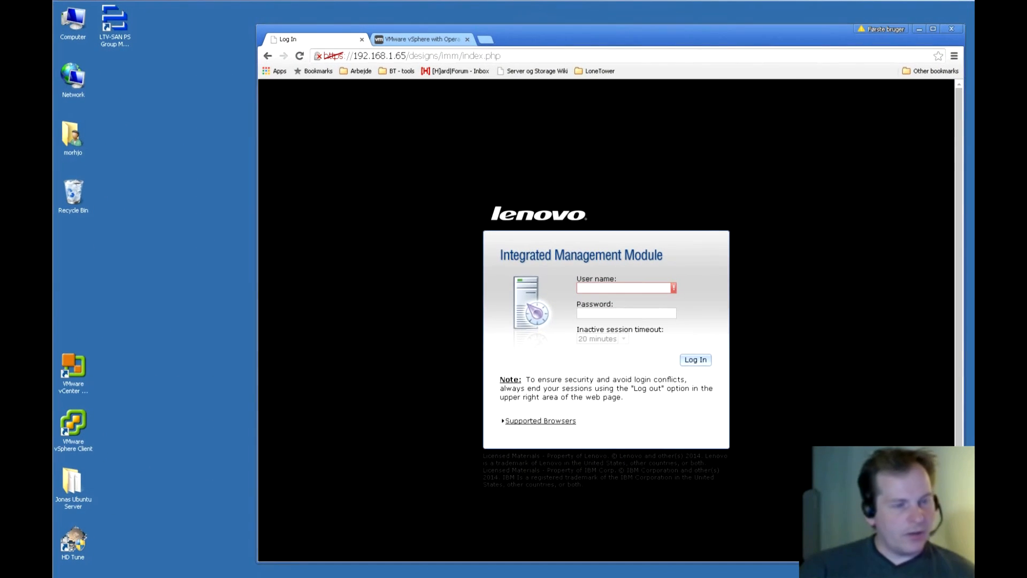
Try signing in to IMM2 with user name 'USER' and a password, which fails.
left_click_drag(588, 26, 504, 12)
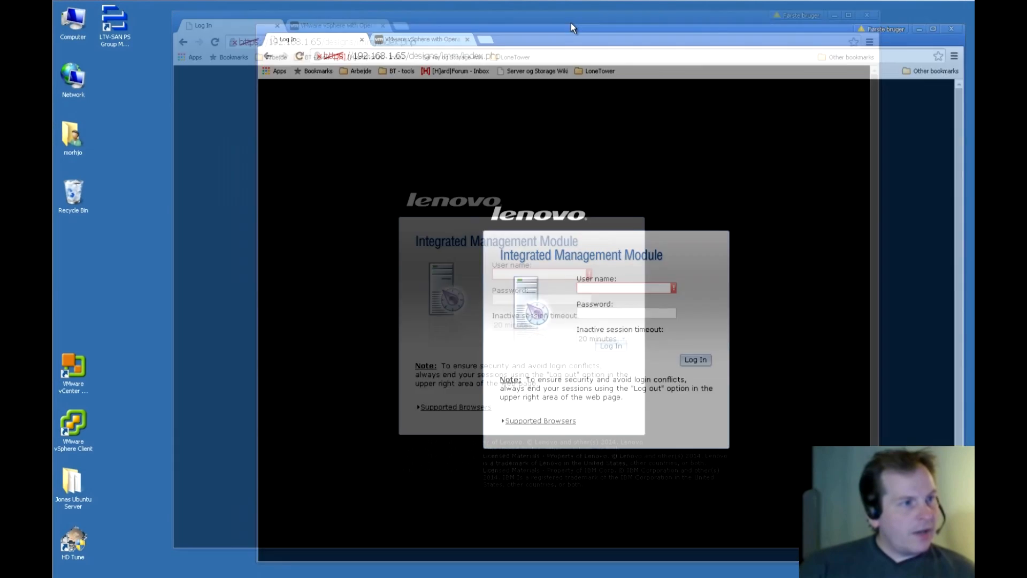
left_click(525, 273)
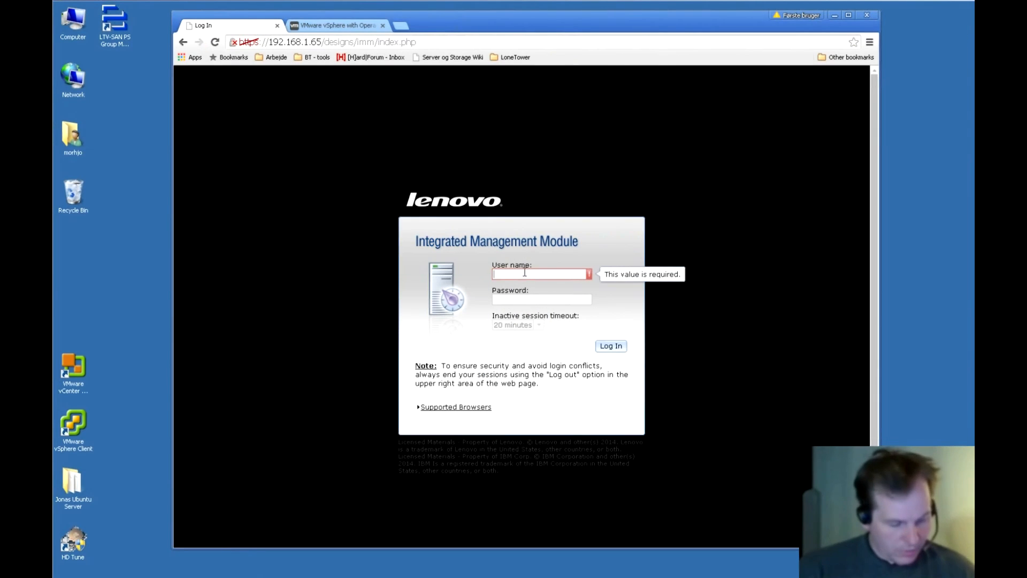
type("USERID")
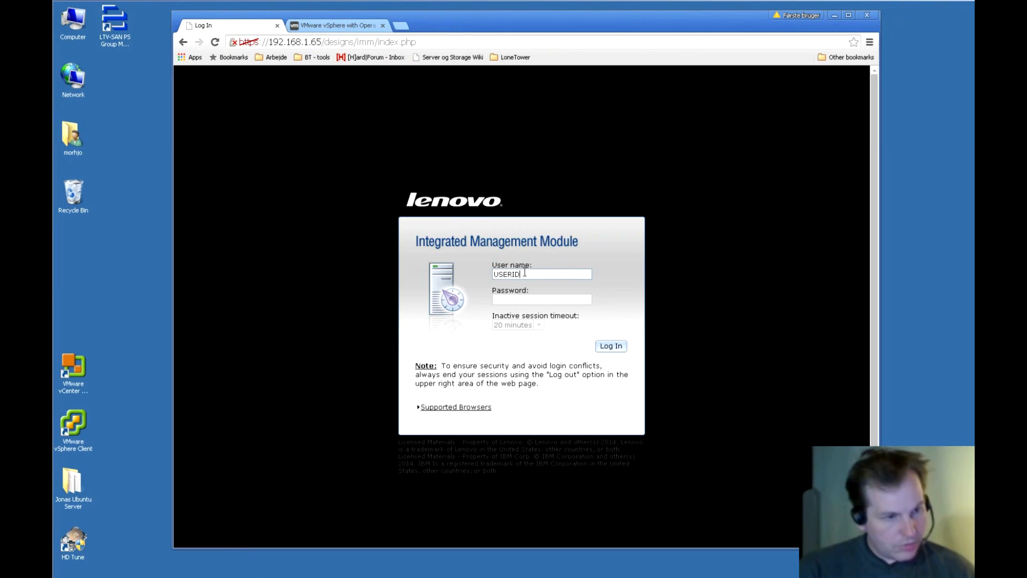
left_click(520, 300)
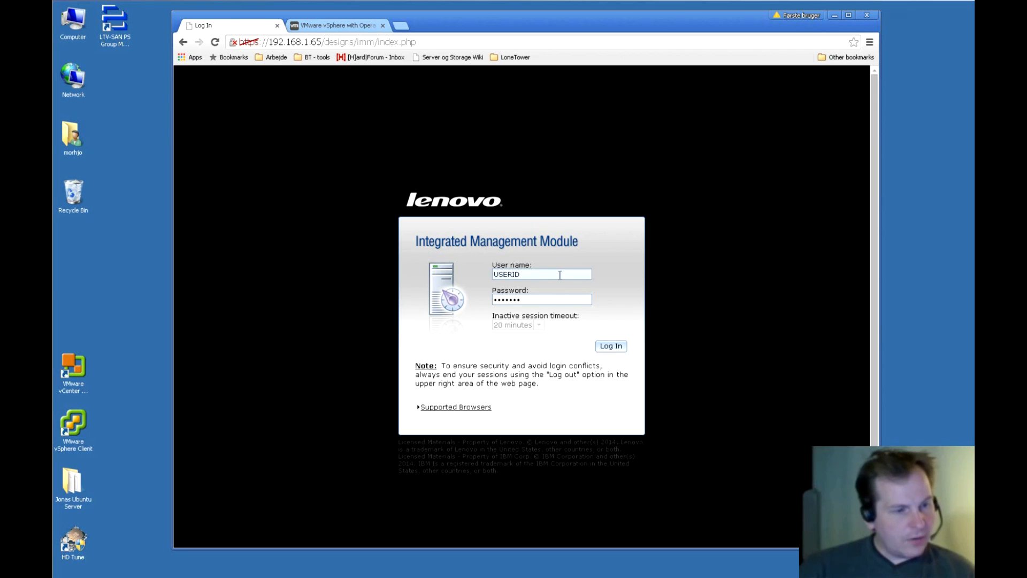
left_click(610, 348)
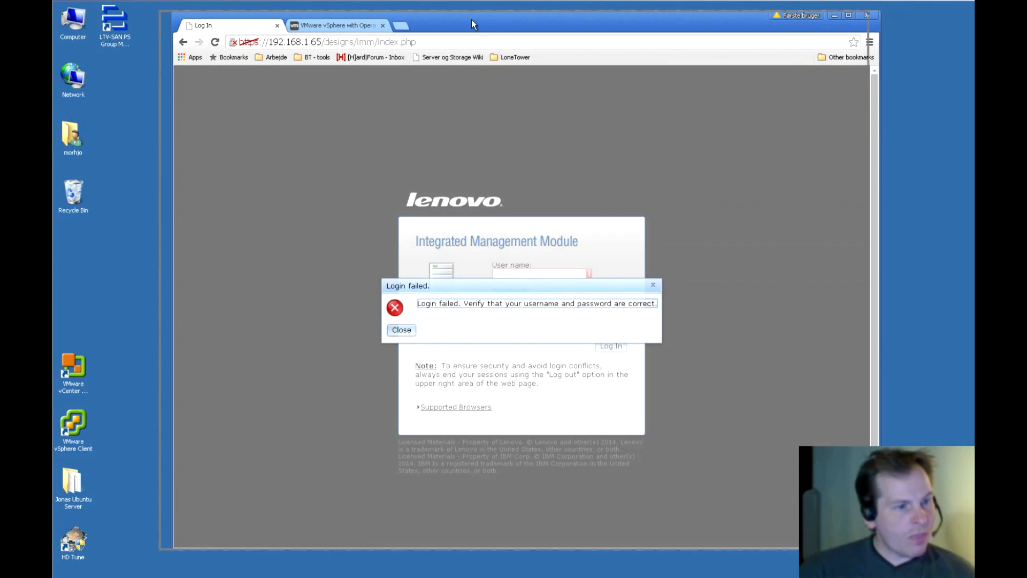
Dismiss the login-failed message and sign in again with the IMM user name and password.
left_click_drag(471, 19, 471, 19)
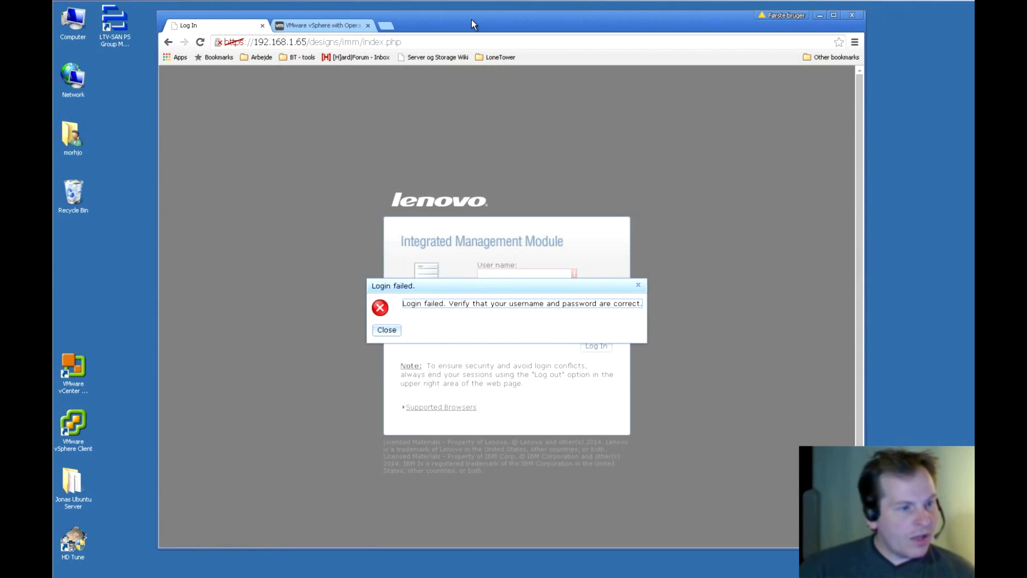
left_click(389, 330)
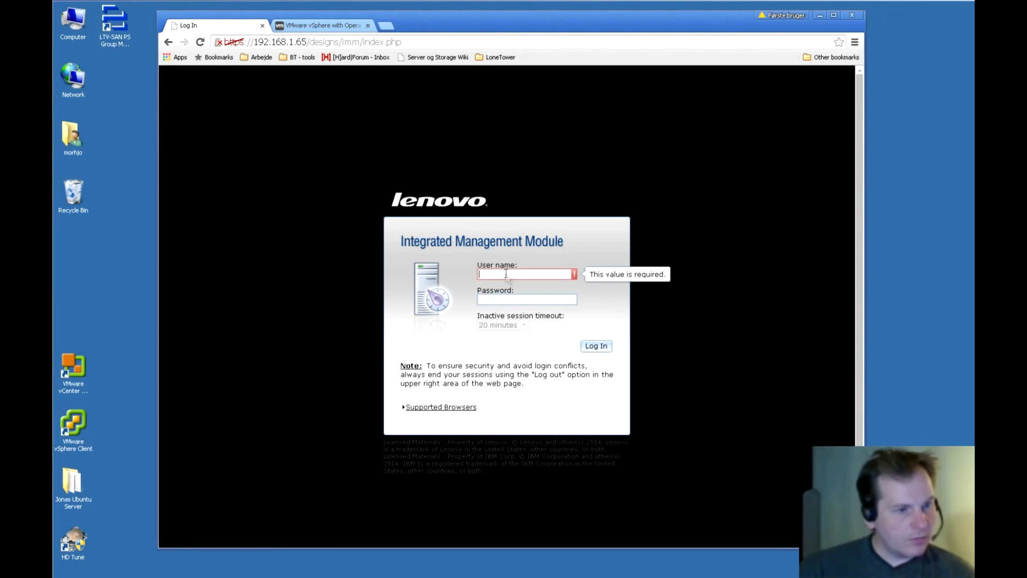
type("USERID")
left_click(529, 302)
type("PASSW")
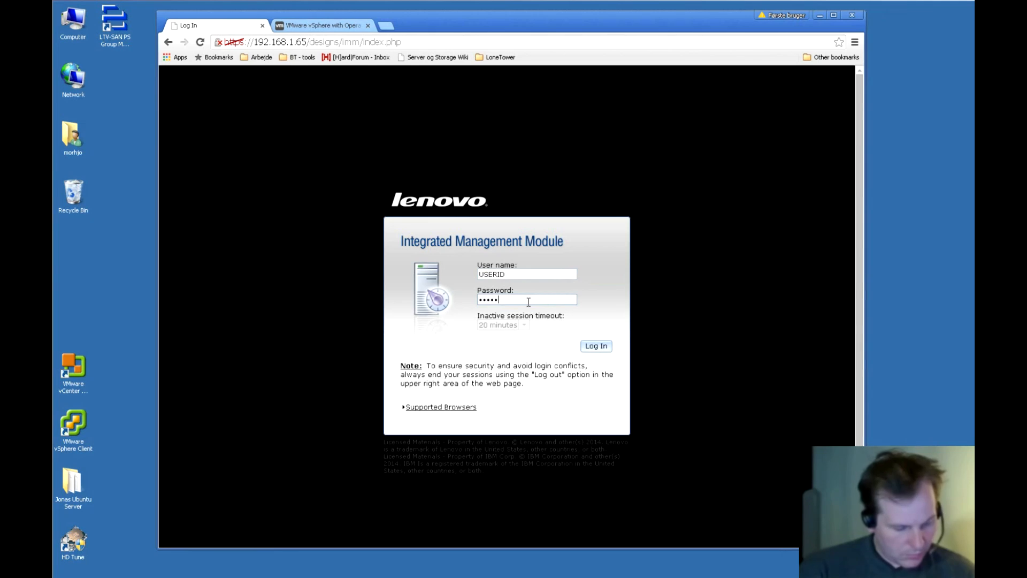
type("0RD")
key("Return")
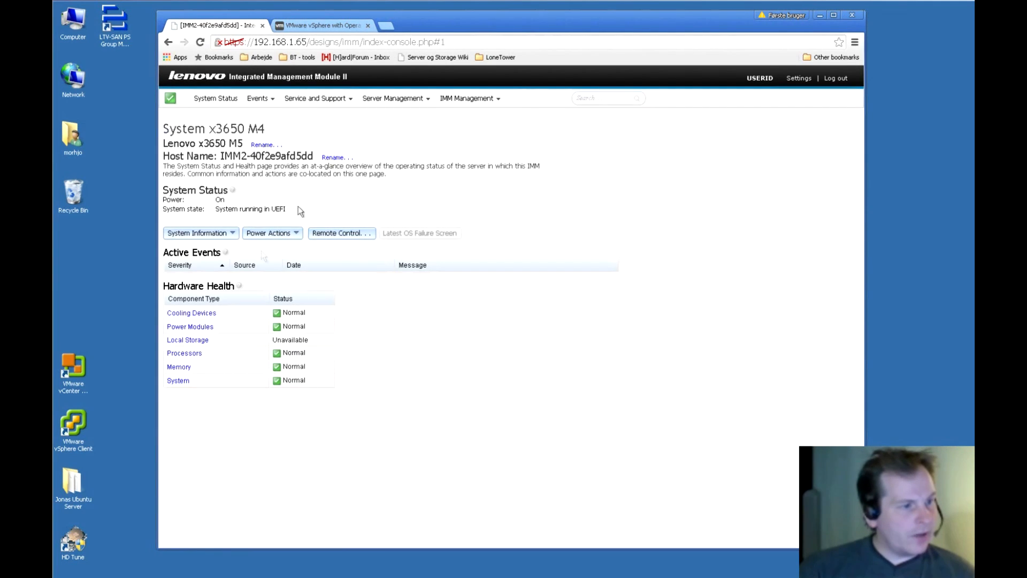
Open the server's Remote Control page from System Status, which reports Java missing.
left_click(337, 234)
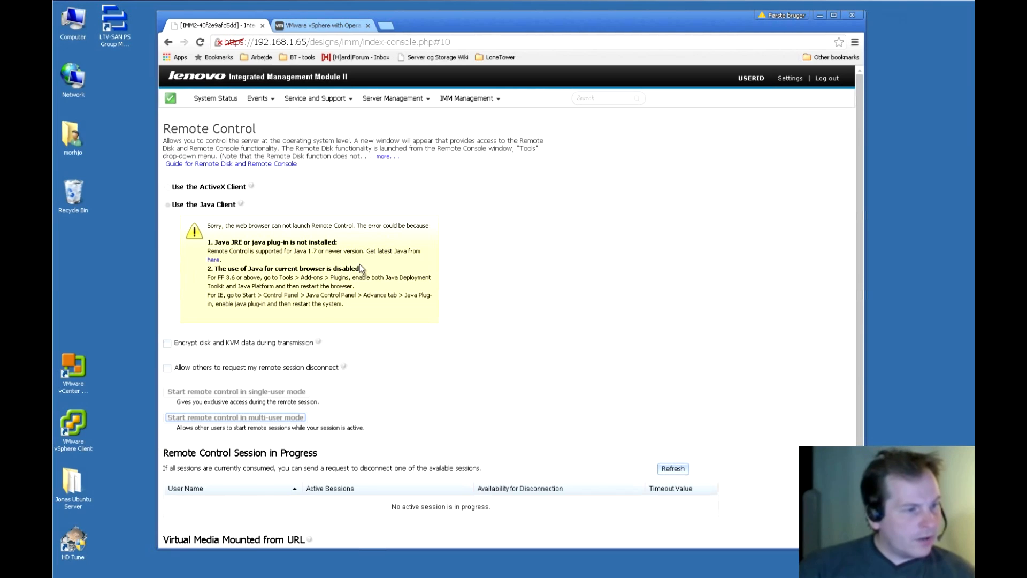
left_click_drag(428, 15, 456, 18)
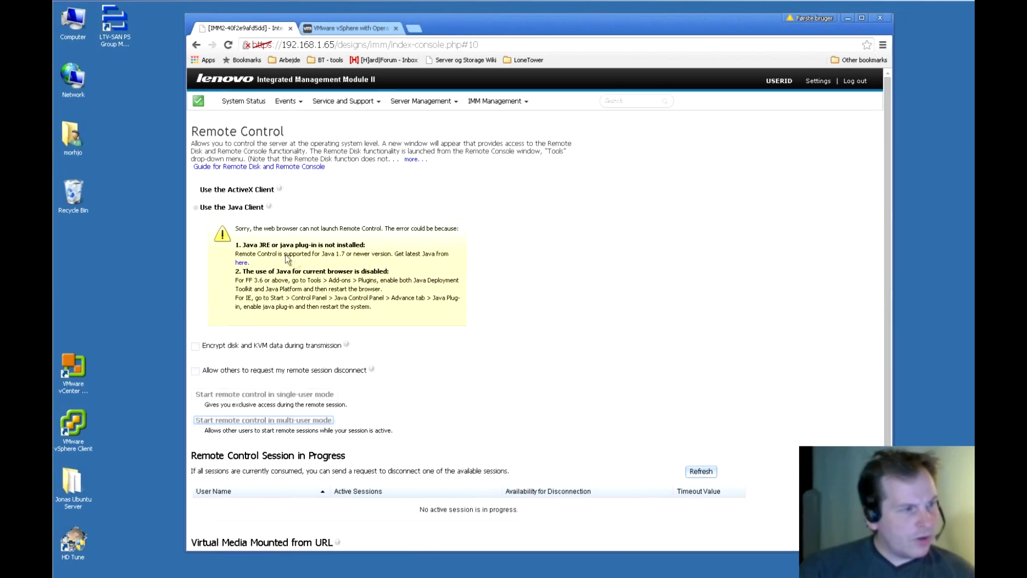
In a new tab on ninite.com, select Java 8 and save the generated installer.
left_click(413, 27)
type("ninite.com")
key("Return")
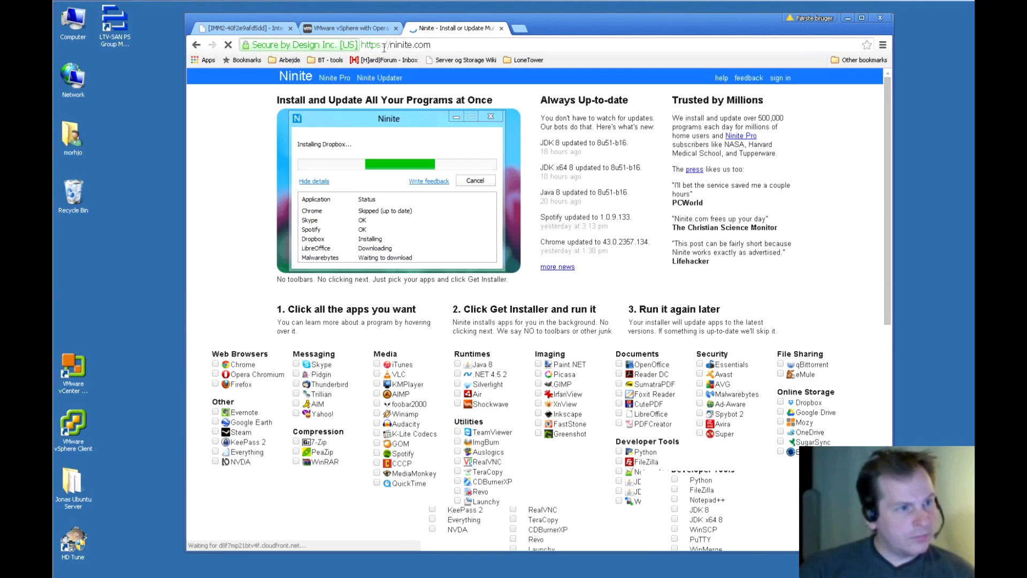
left_click(459, 365)
scroll(596, 274, "down", 4)
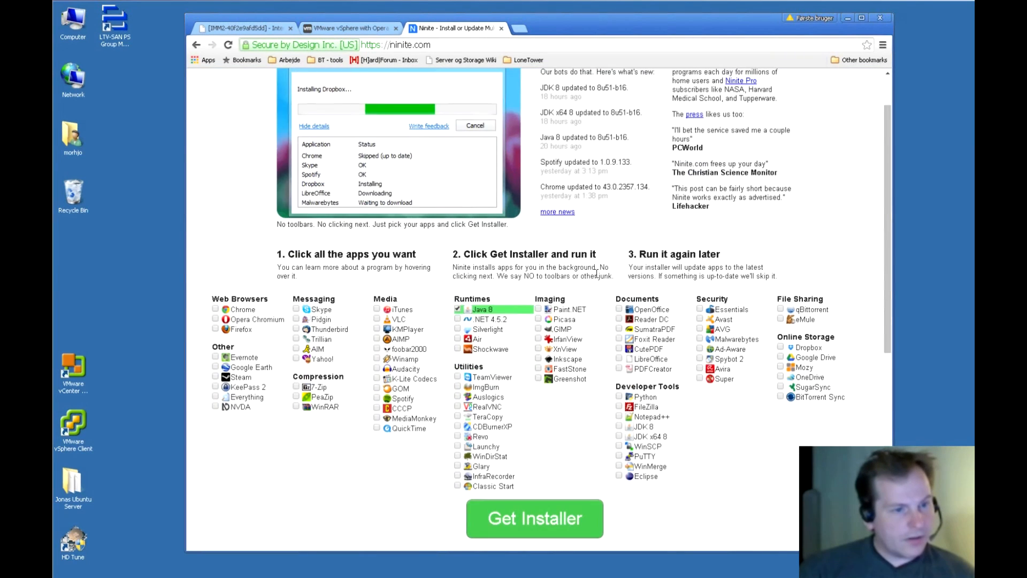
left_click(512, 357)
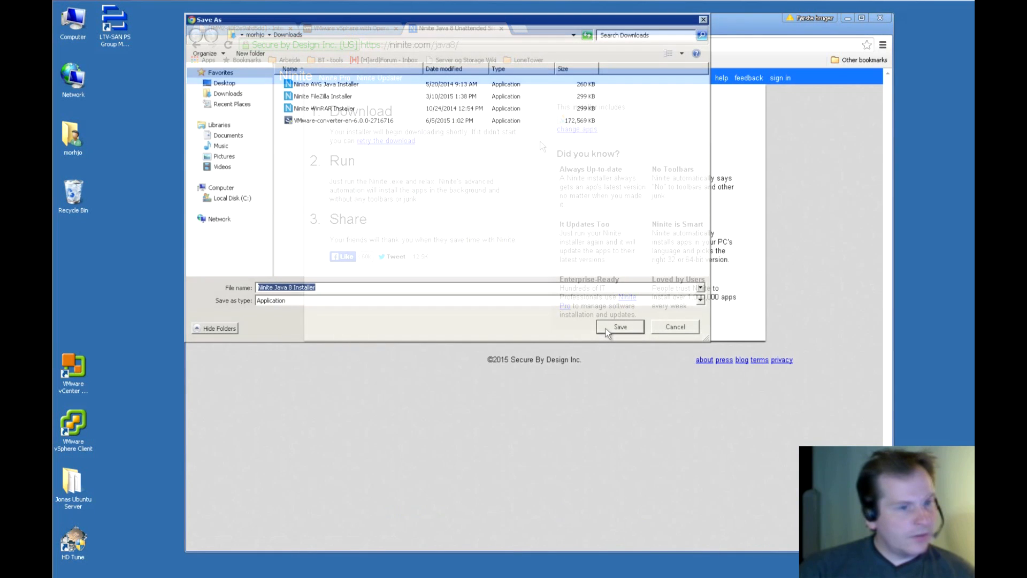
left_click(607, 327)
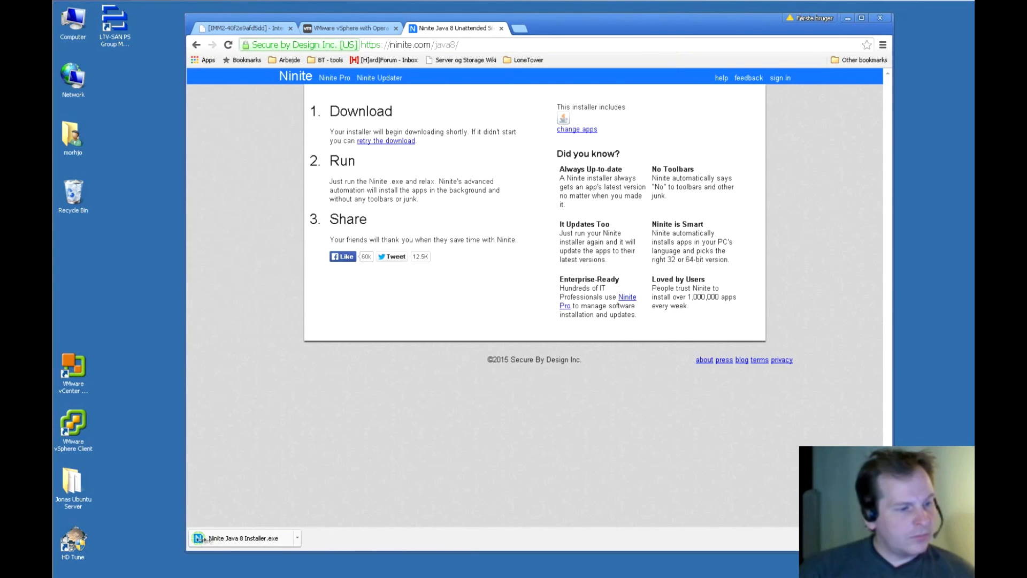
Run the downloaded Ninite Java 8 installer and allow it through the security prompts.
left_click(236, 538)
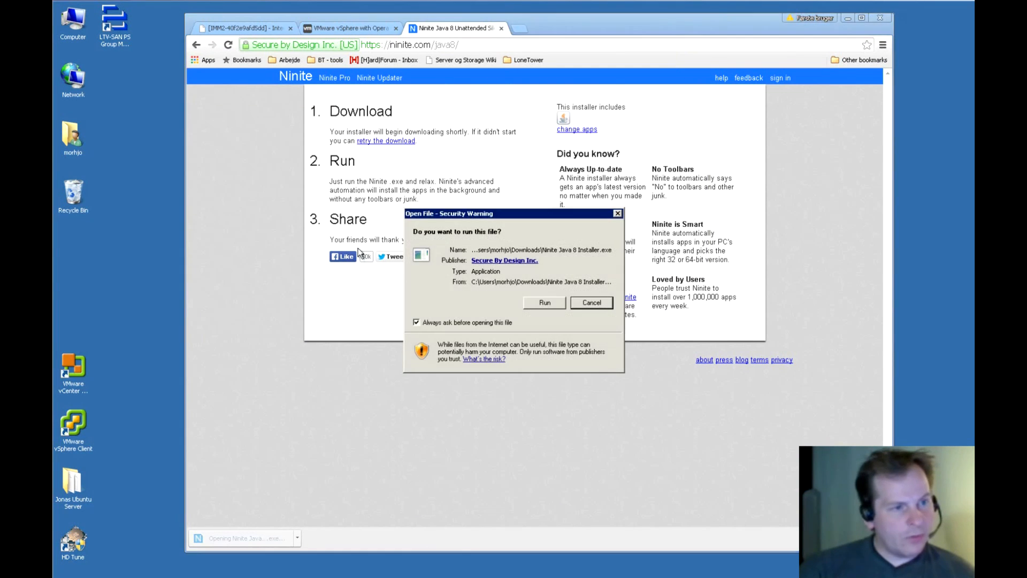
left_click(555, 302)
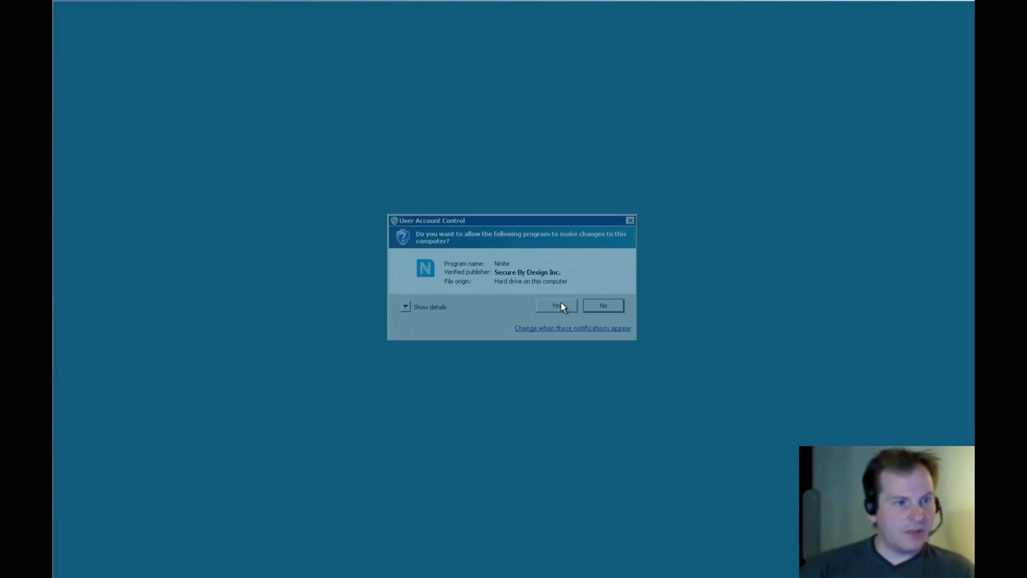
left_click(558, 306)
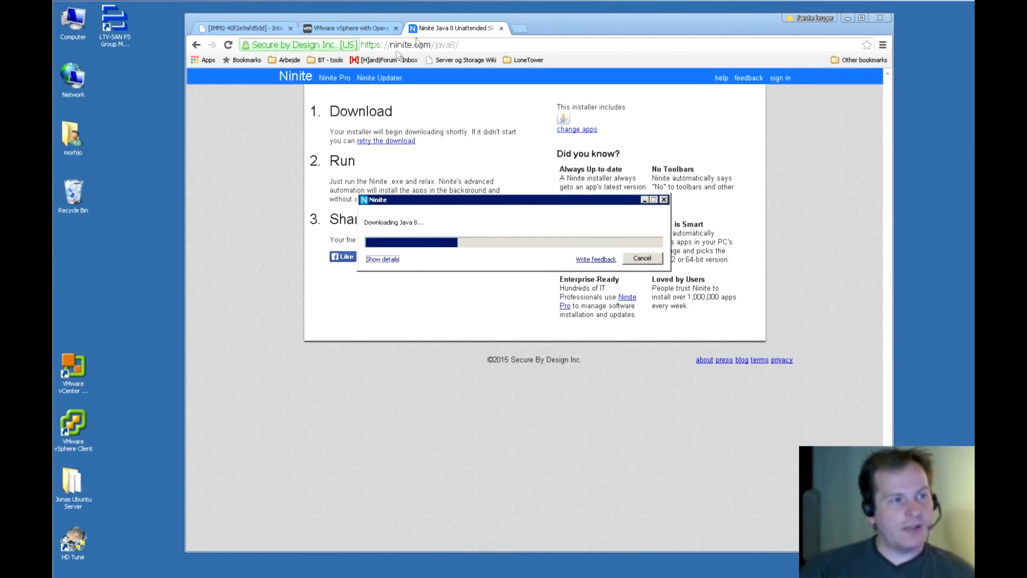
left_click_drag(391, 45, 408, 45)
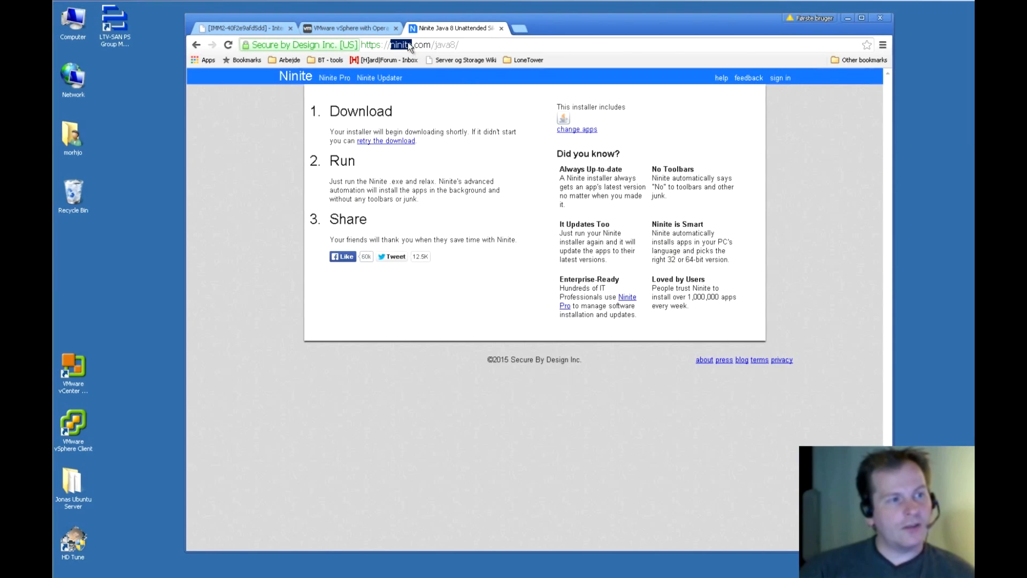
Check the Ninite install progress, then start the IMM2 overview video and skip its ad.
left_click(847, 18)
mouse_move(548, 201)
left_mouse_down()
mouse_move(553, 212)
mouse_move(535, 194)
left_mouse_up()
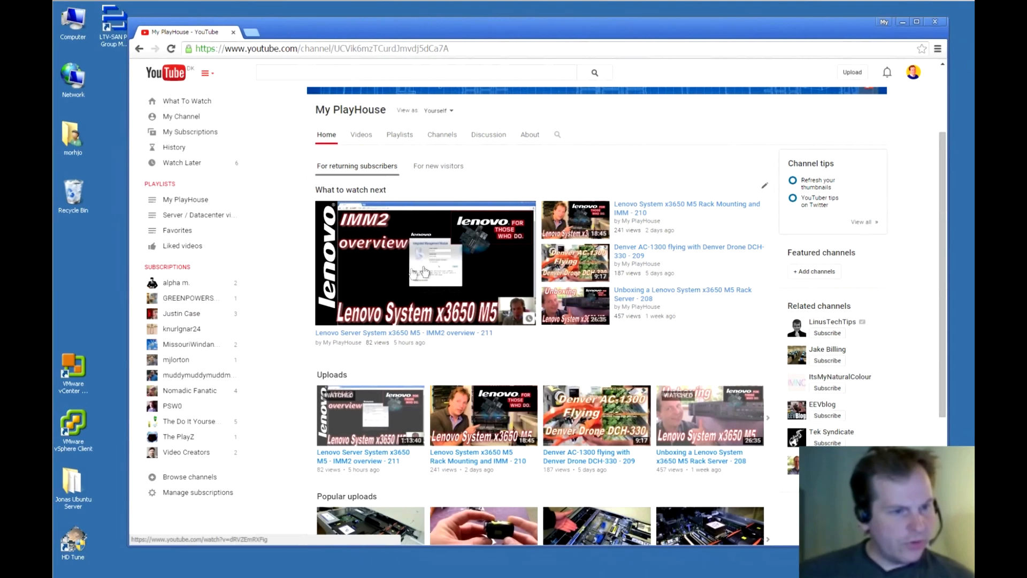
left_click(389, 264)
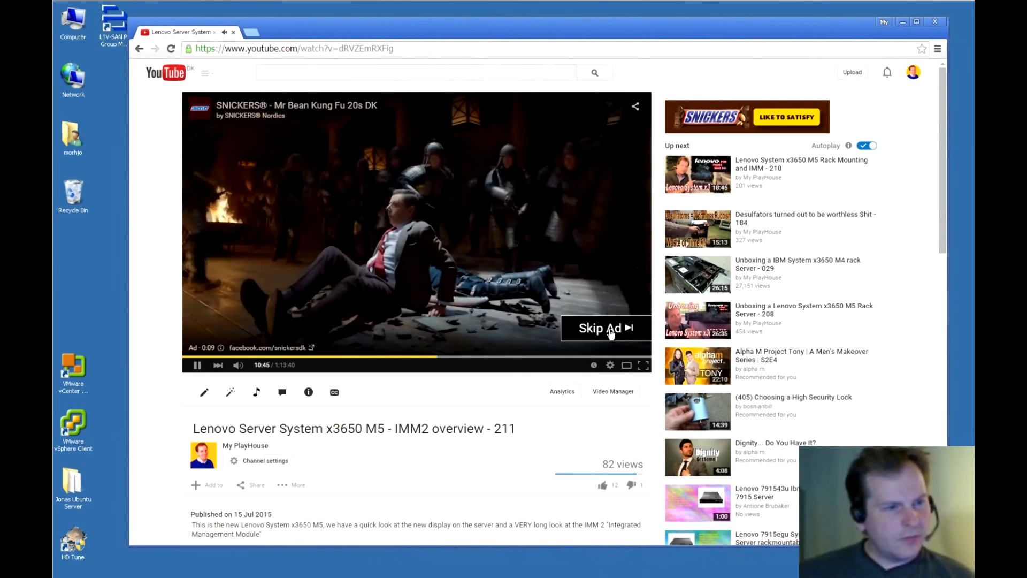
left_click(610, 330)
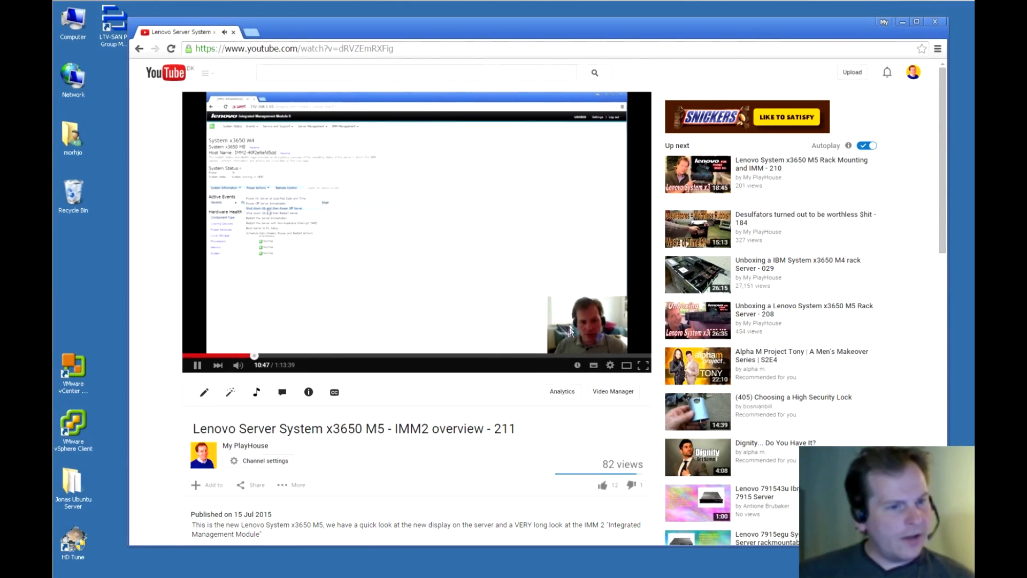
Set the video's playback speed to 2 and then pause it.
left_click(611, 366)
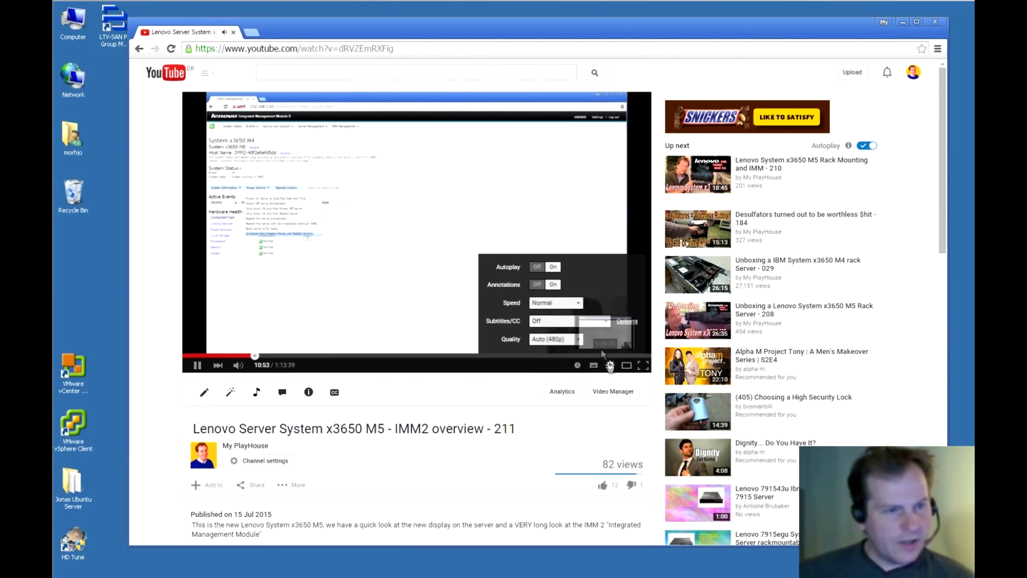
left_click(570, 305)
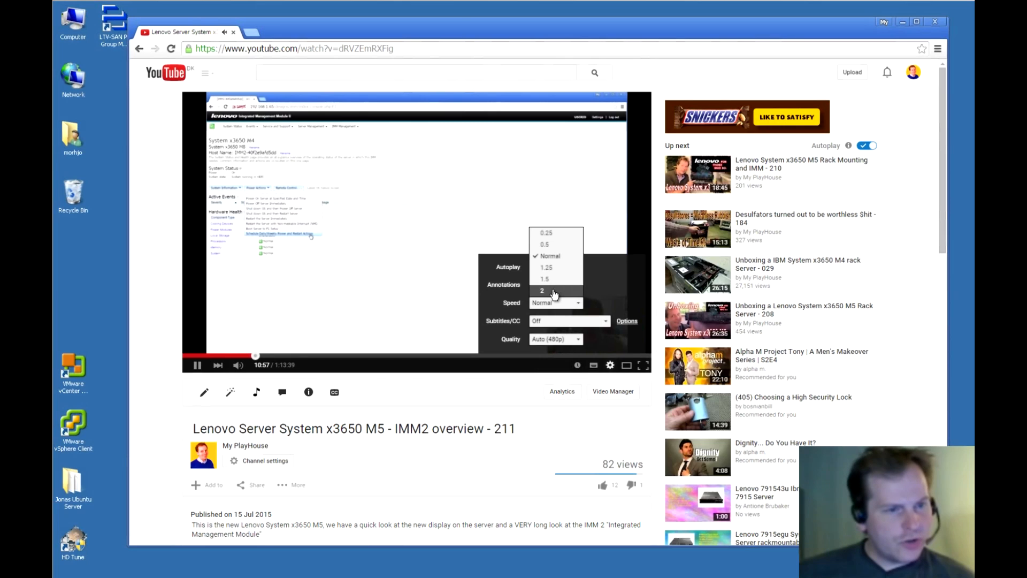
left_click(554, 292)
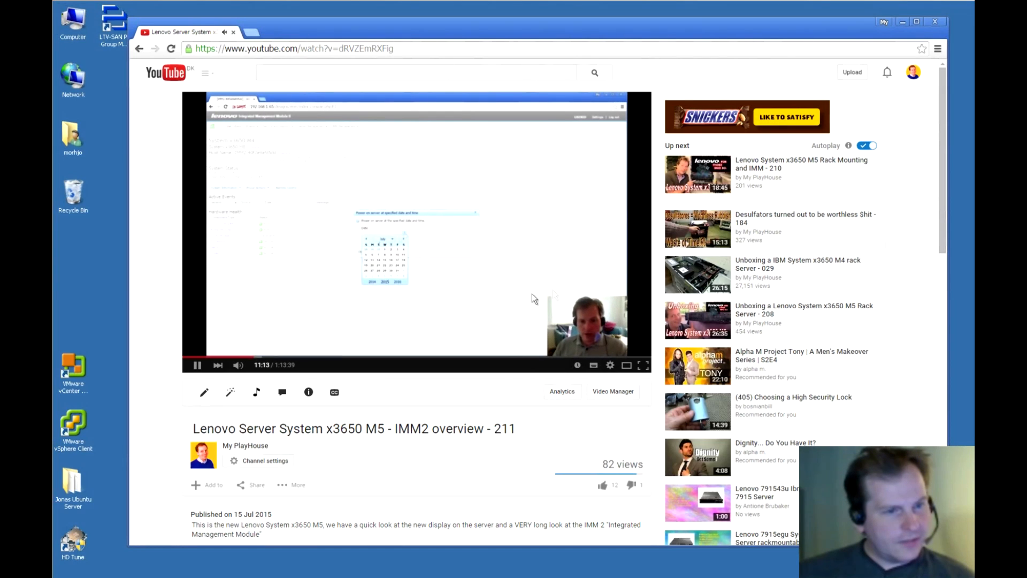
left_click(197, 366)
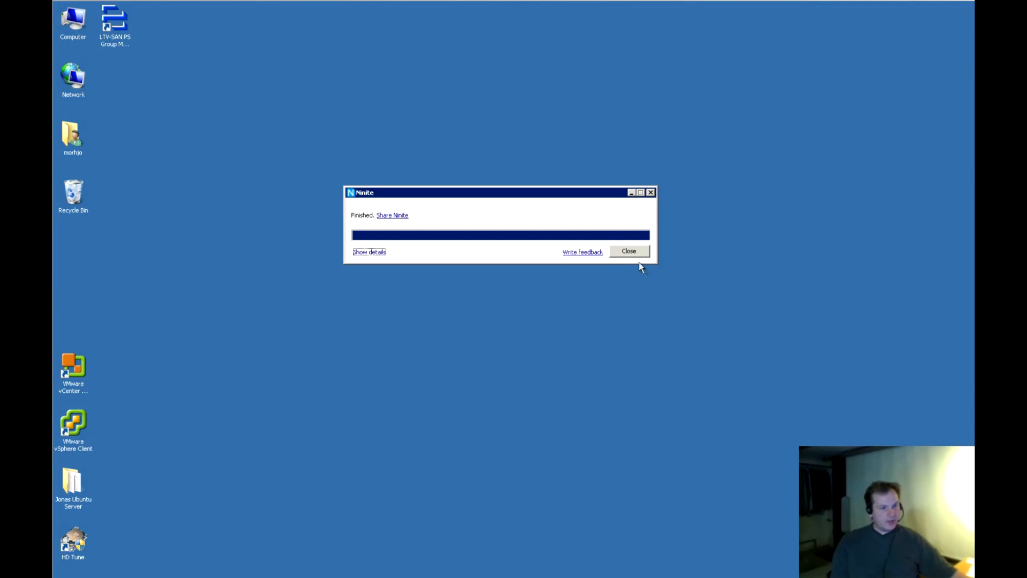
Close the finished Ninite installer and return to the IMM2 browser tab.
left_click(629, 251)
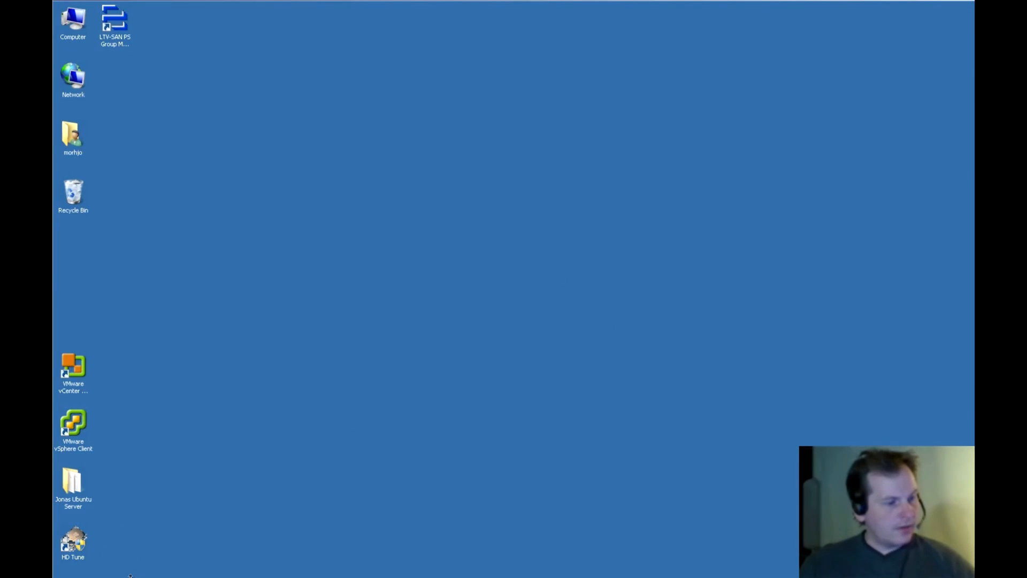
left_click(182, 567)
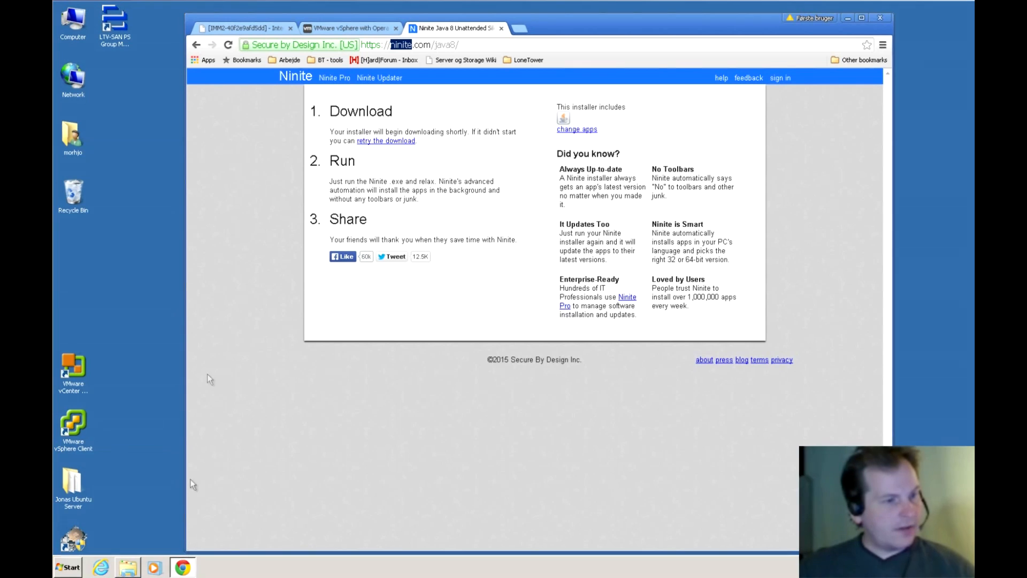
left_click(245, 27)
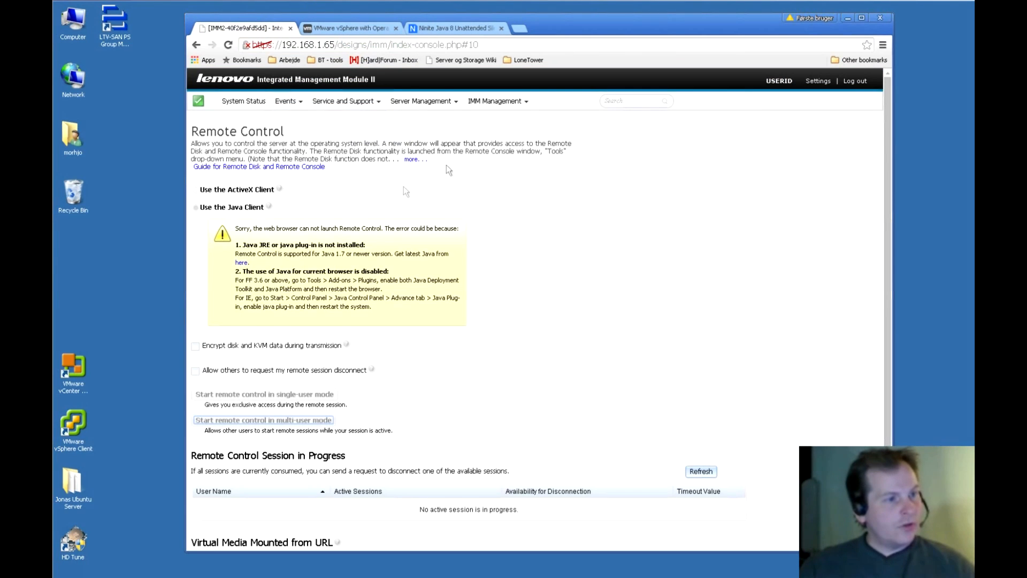
Recheck Remote Control via System Status, then log out of IMM2.
left_click(243, 104)
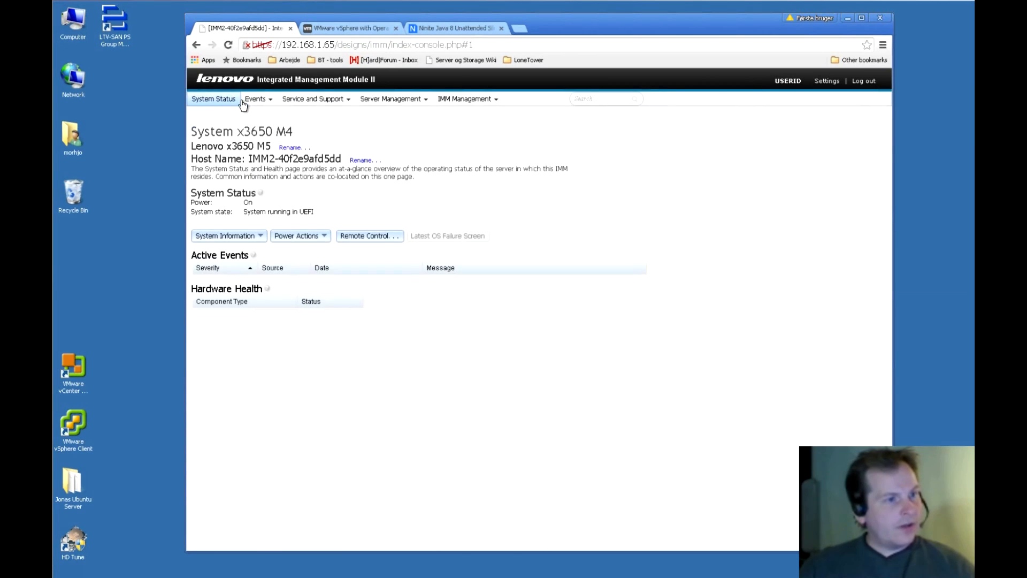
left_click(362, 239)
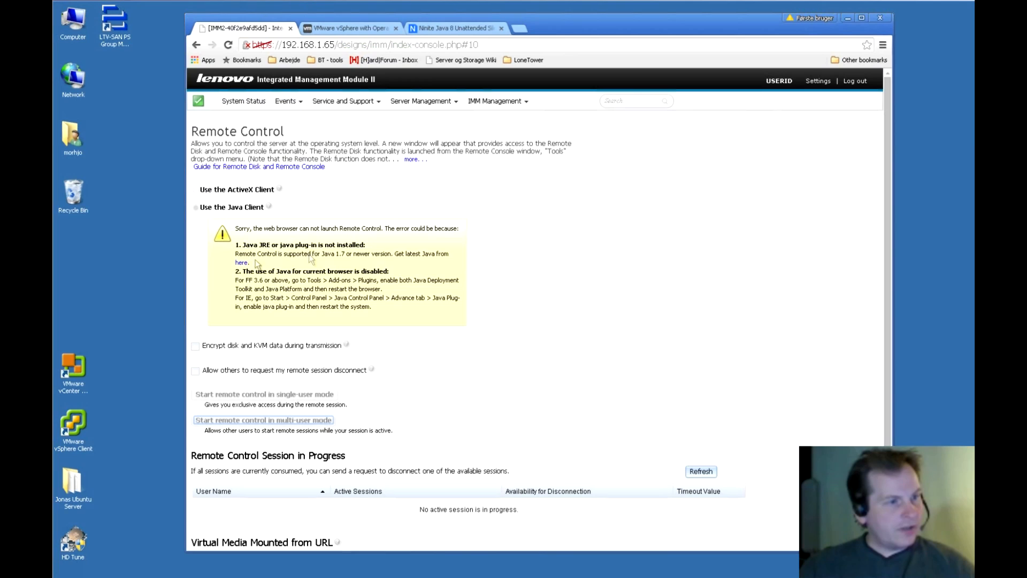
left_click(857, 81)
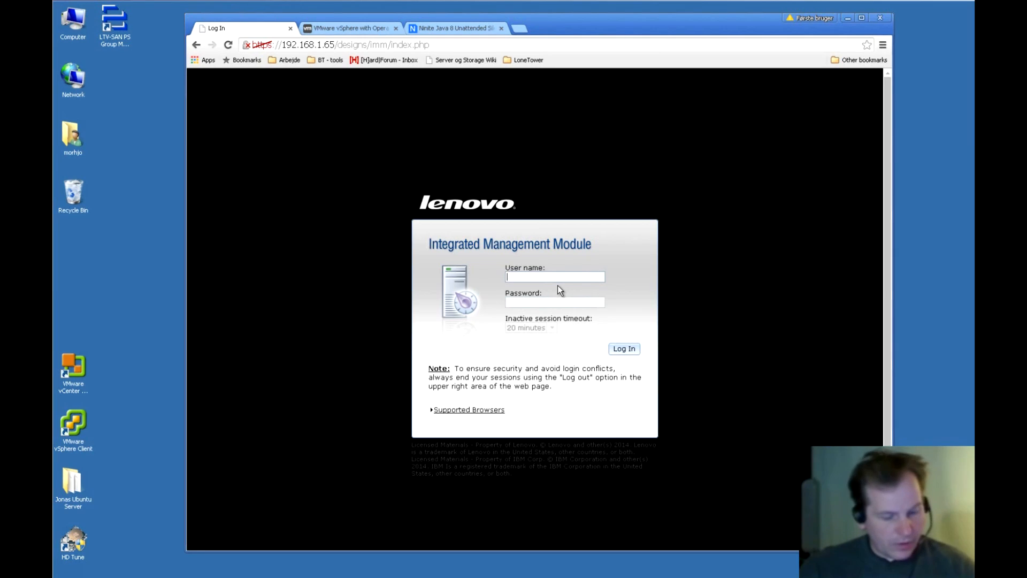
Sign back in to IMM2 with the IMM user name and password.
type("USERID")
left_click(555, 301)
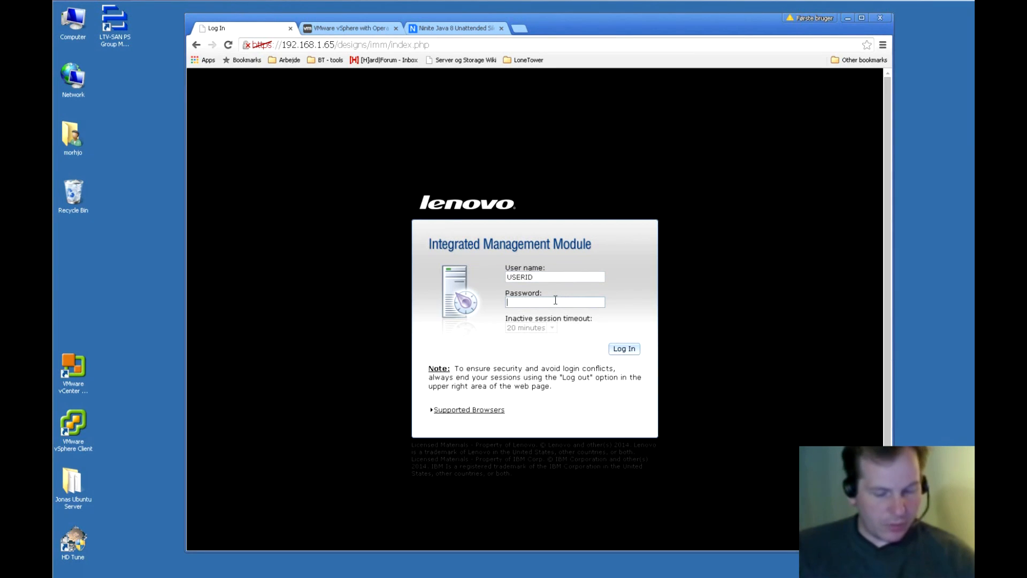
type("PASSW0RD")
key("Return")
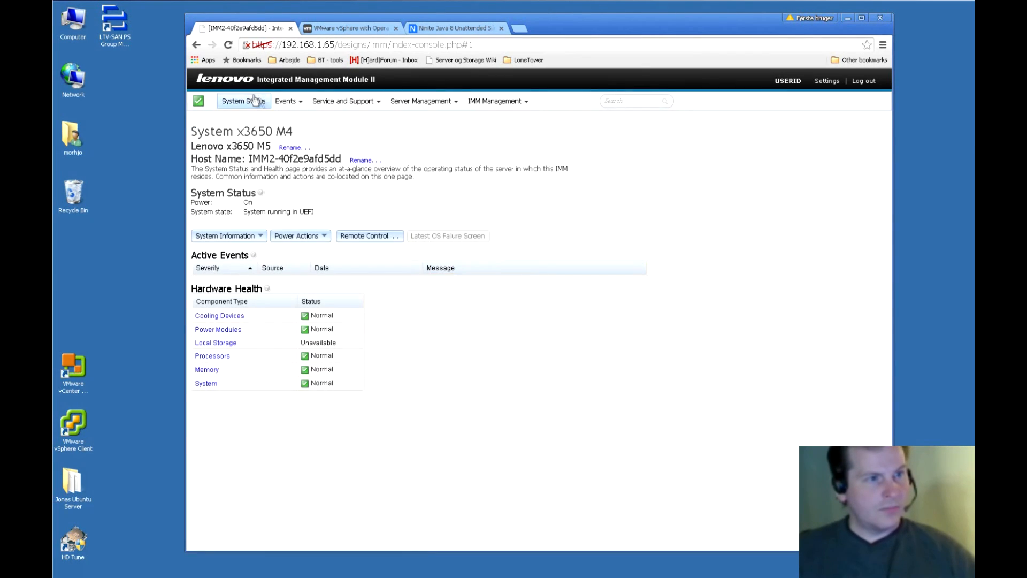
Reopen the Remote Control page, then bring up the Windows Start menu.
left_click(358, 235)
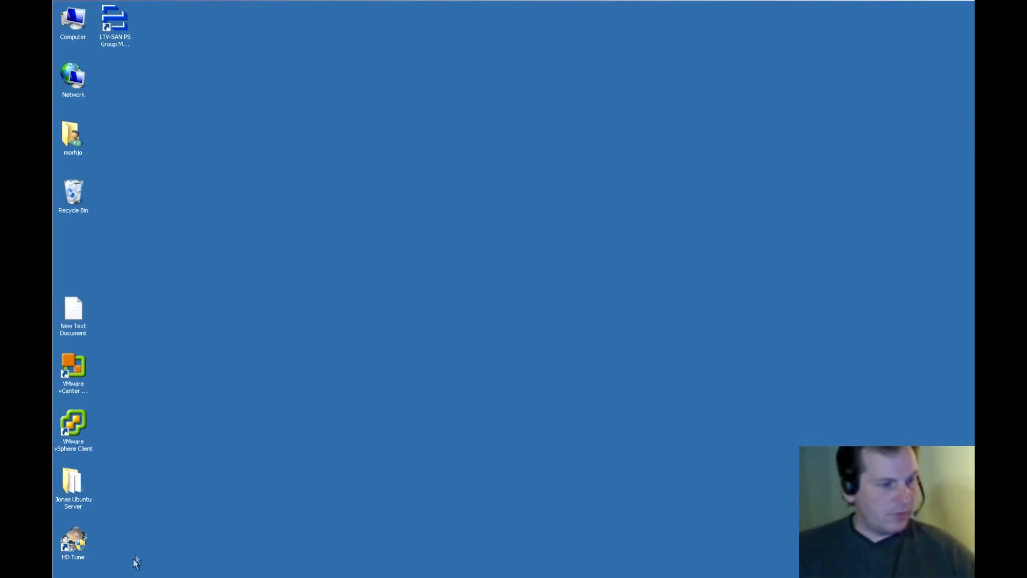
mouse_move(130, 575)
left_click(69, 568)
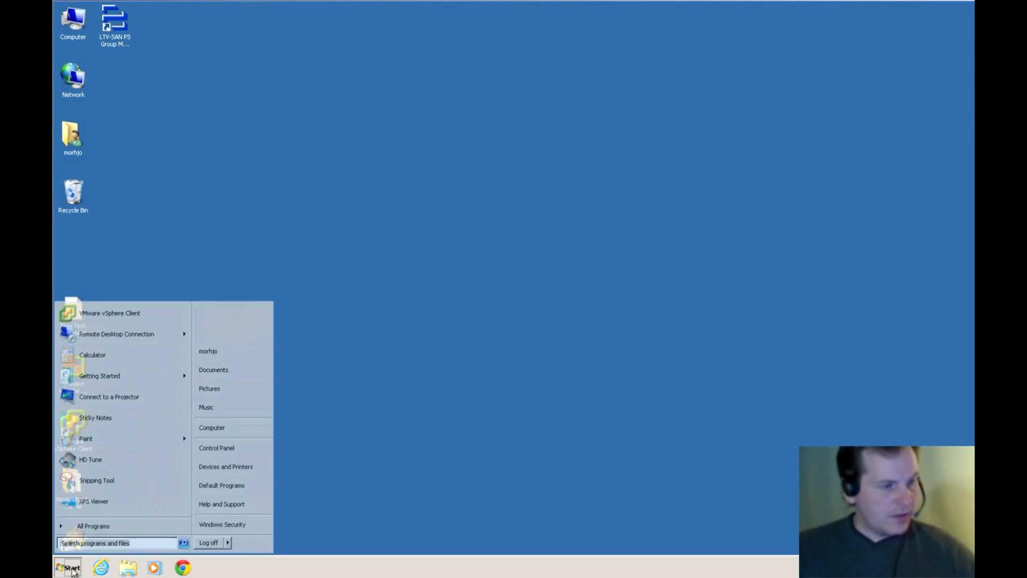
Launch Command Prompt by searching 'cmd' from the Start menu.
left_click(228, 543)
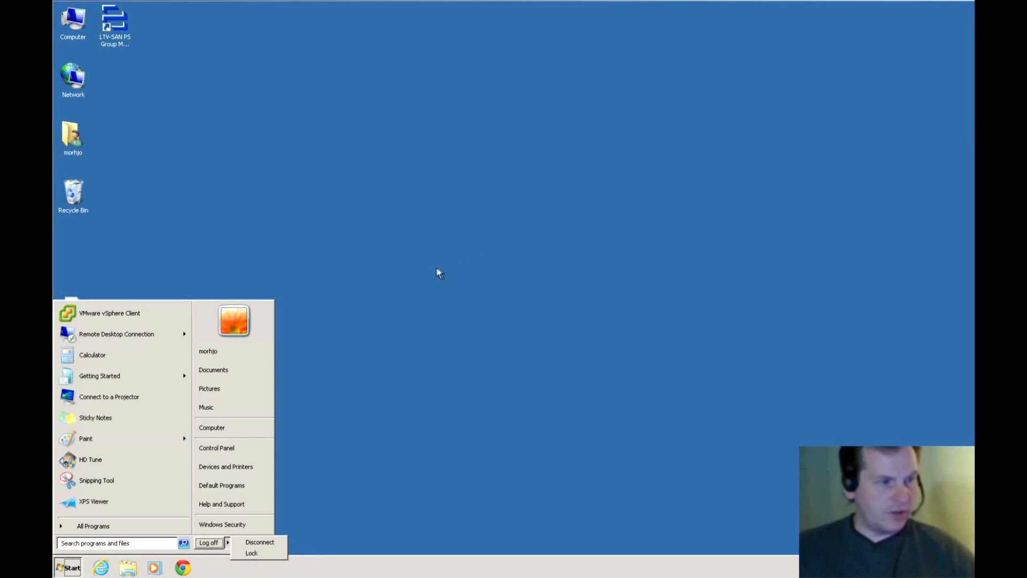
left_click(95, 544)
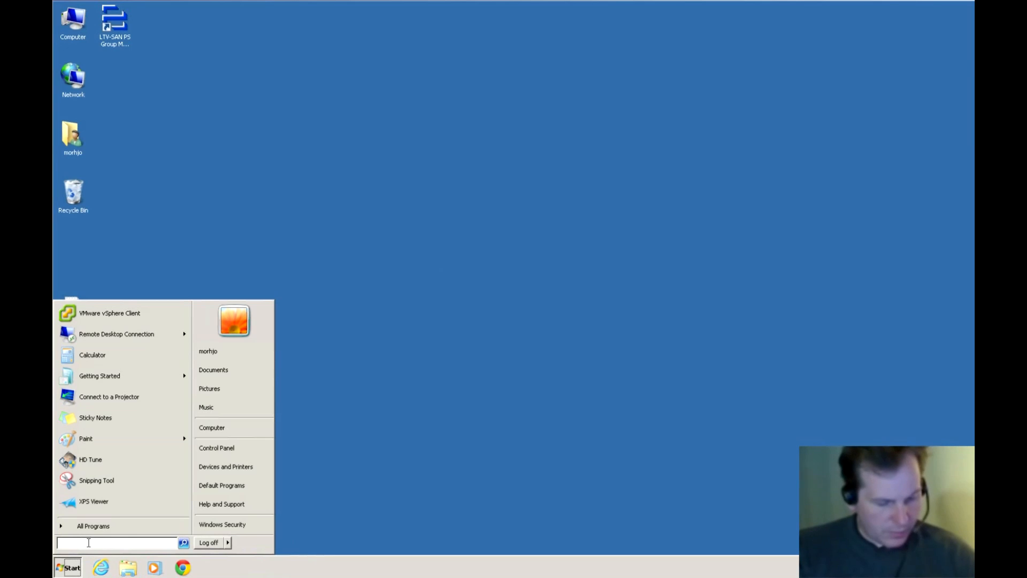
type("cmd")
key("Return")
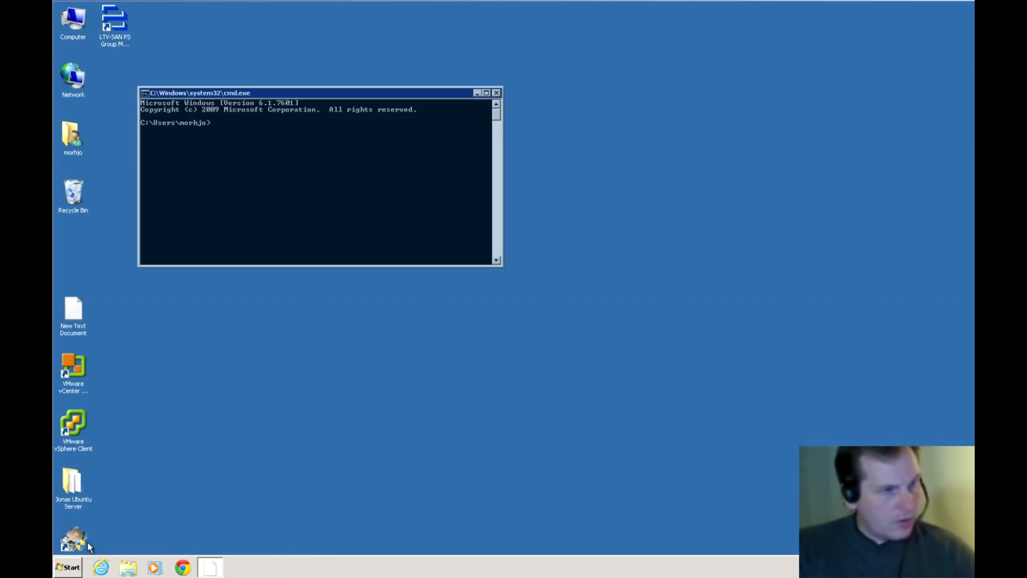
left_click_drag(287, 99, 368, 141)
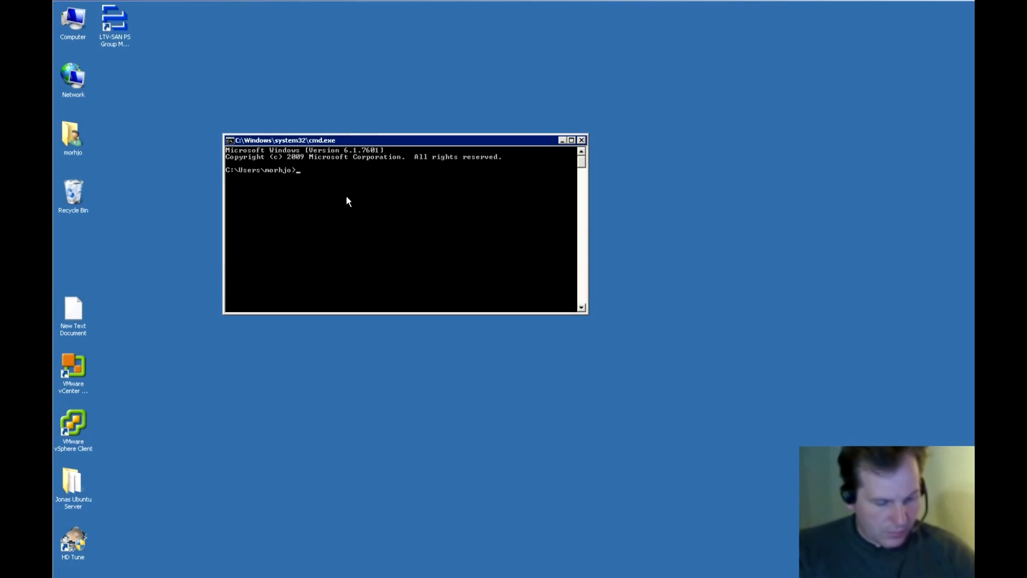
Run the shutdown help command and enlarge the window to read its output.
type("shutdown /?")
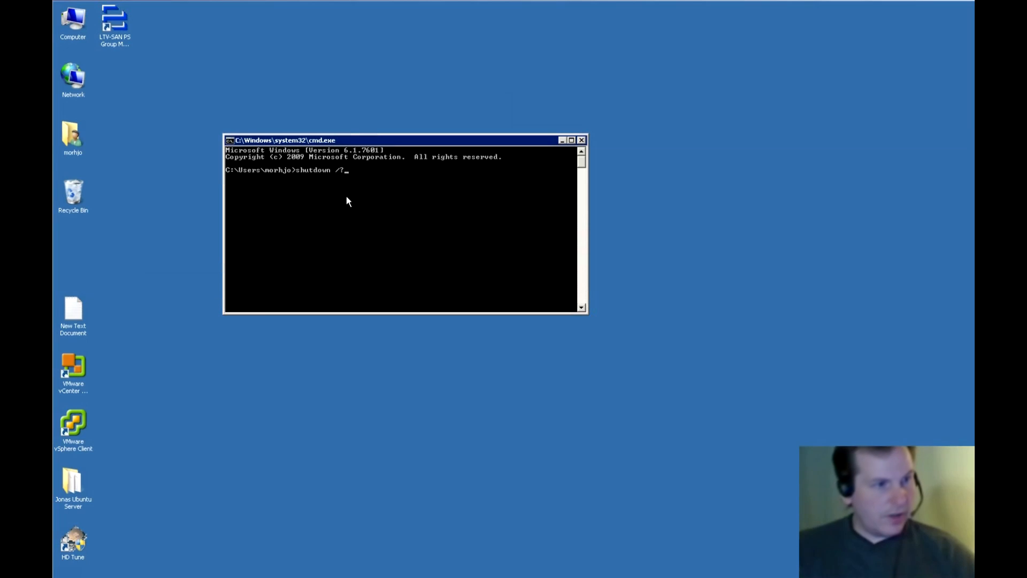
key("Return")
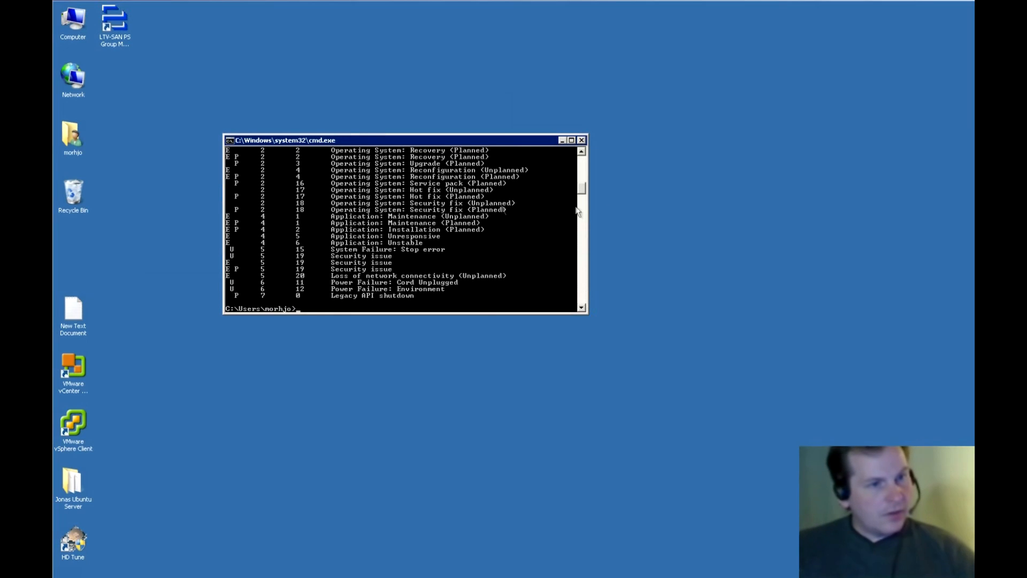
left_click_drag(582, 188, 583, 165)
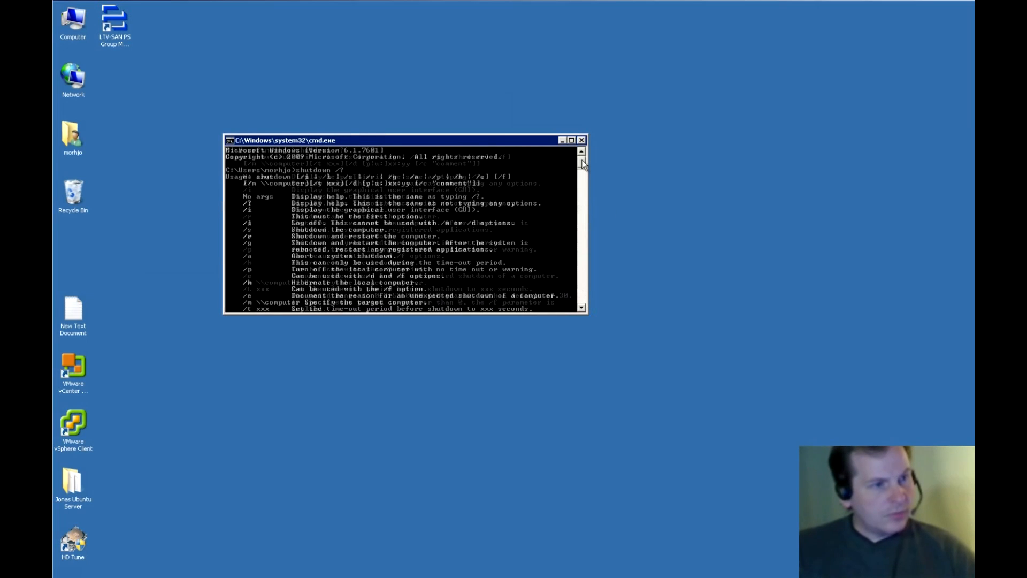
left_click_drag(466, 134, 462, 23)
left_click_drag(446, 315, 445, 557)
left_click_drag(436, 29, 436, 10)
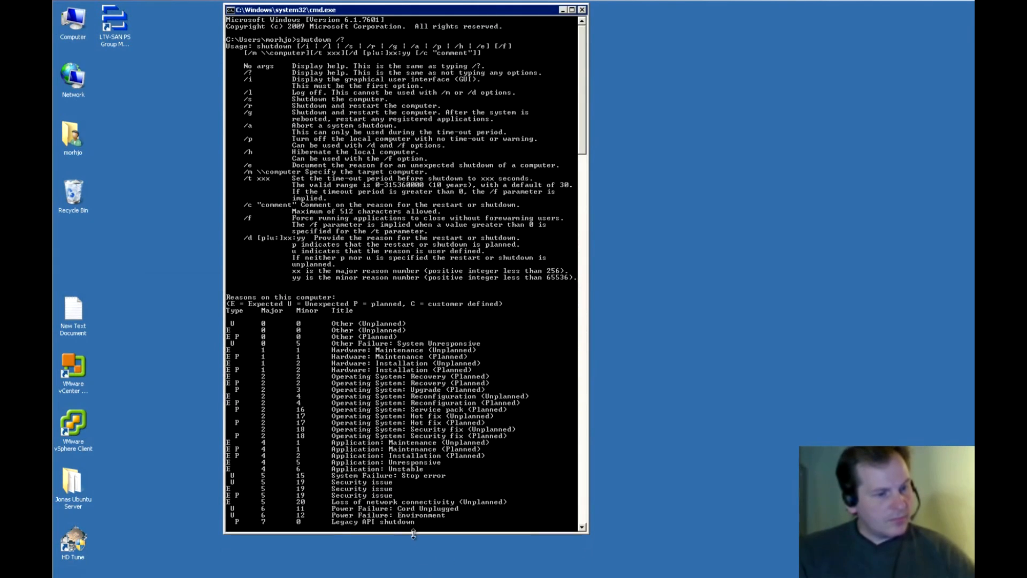
left_click_drag(413, 534, 417, 573)
Run shutdown /r /t 5 to restart the machine in 5 seconds.
key("Up")
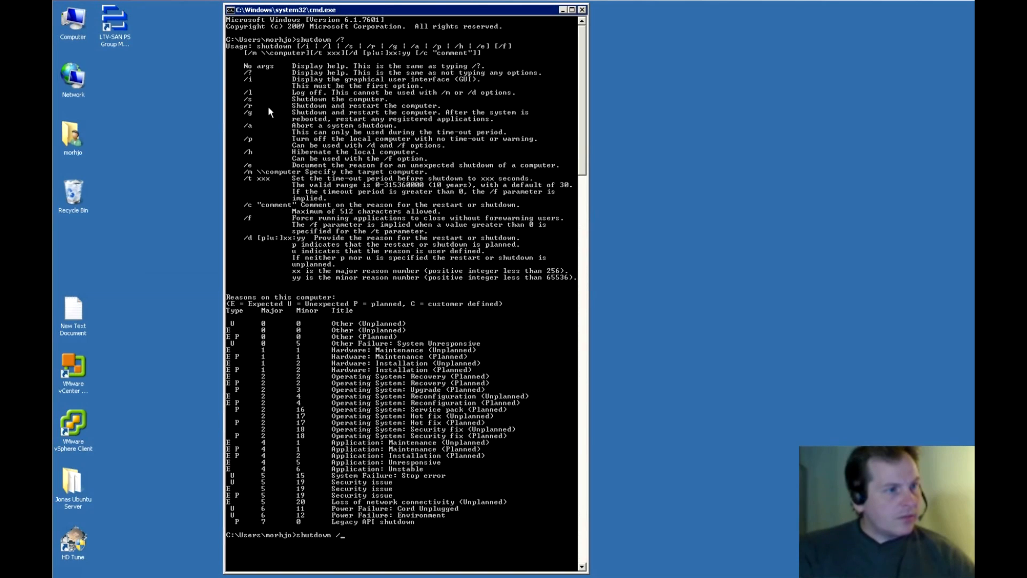
type("/r")
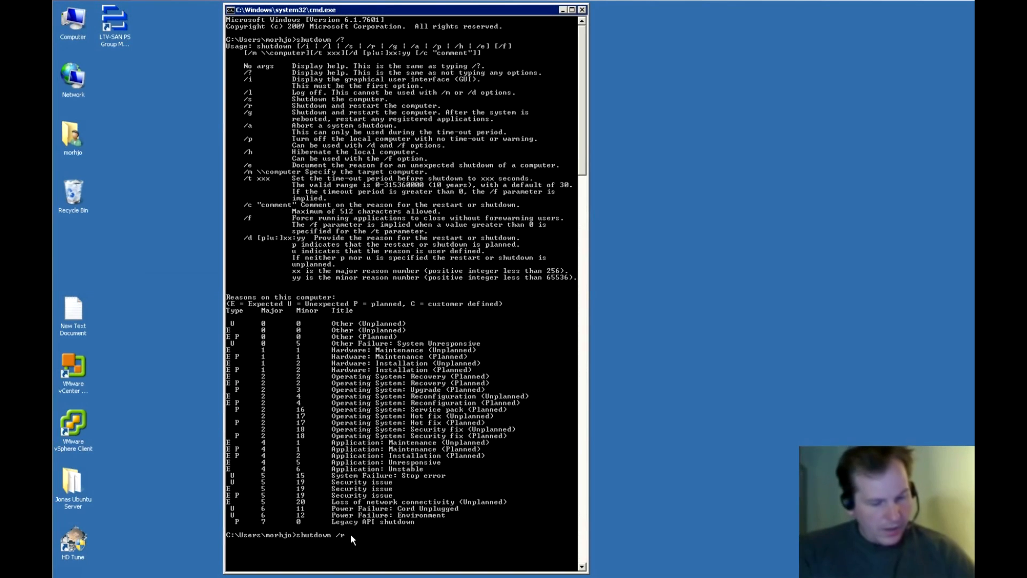
type(" /t")
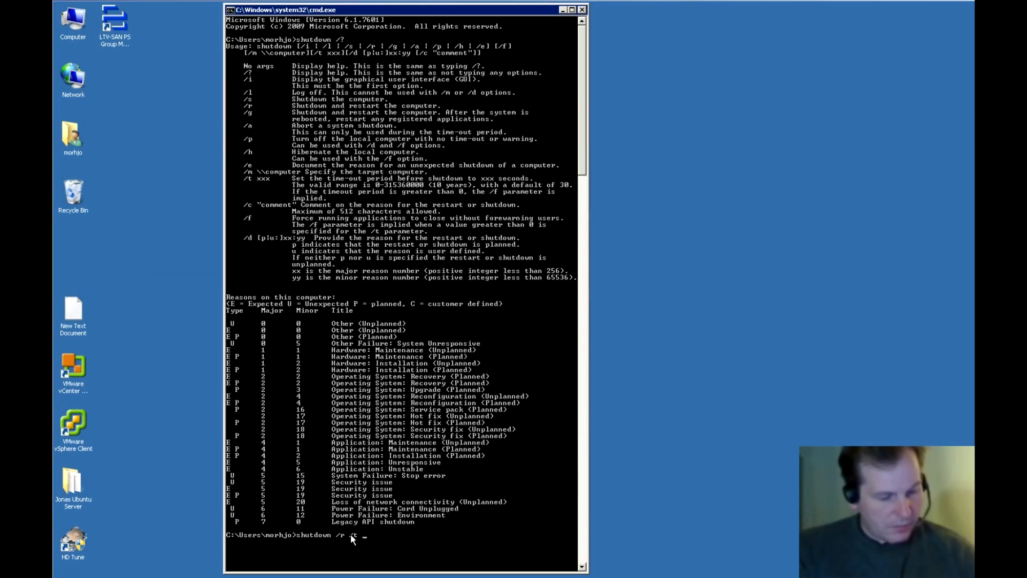
type(" 5")
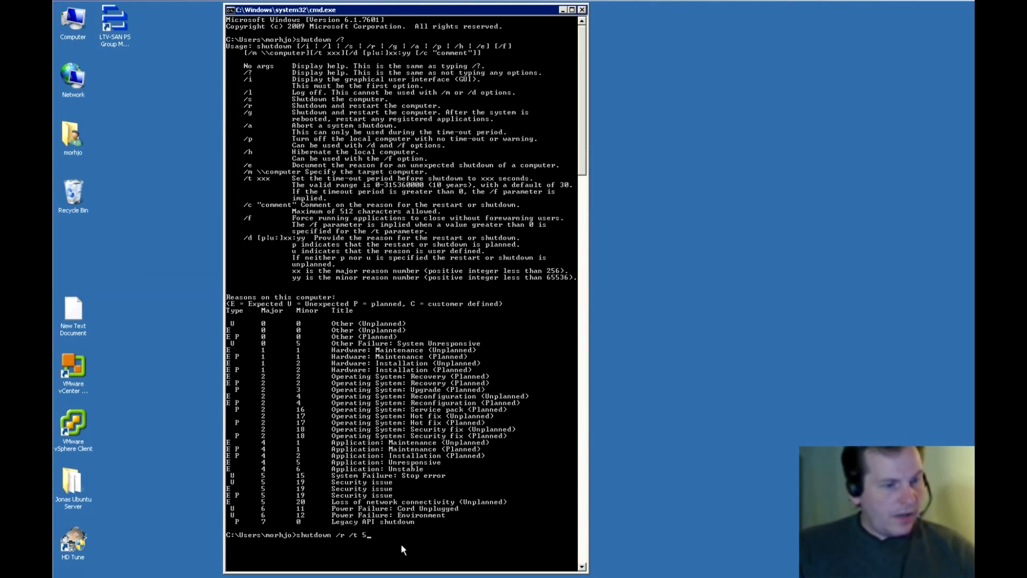
key("Return")
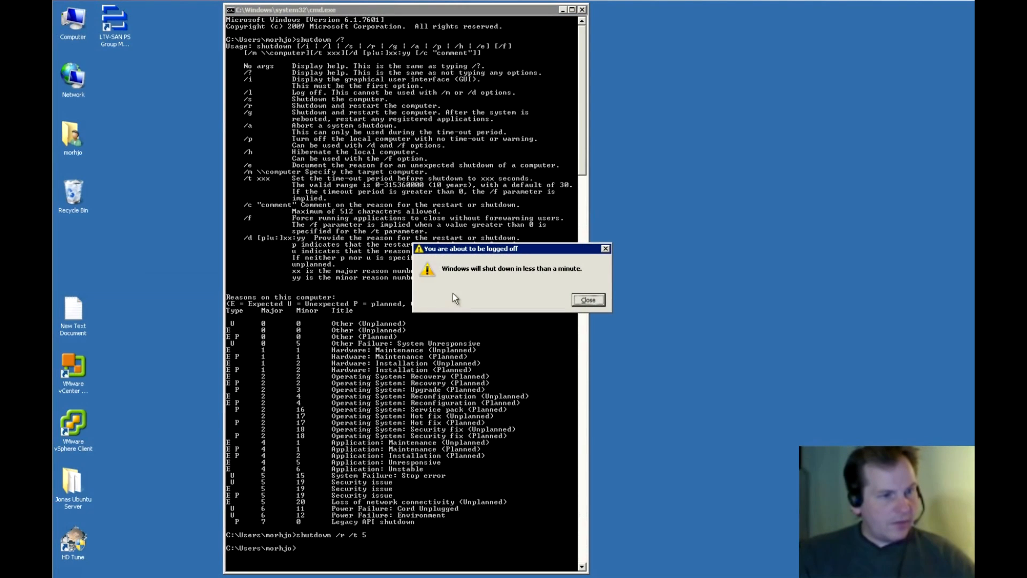
Dismiss the shutdown warning and reconnect Remote Desktop to the restarted server with the account password.
left_click(589, 300)
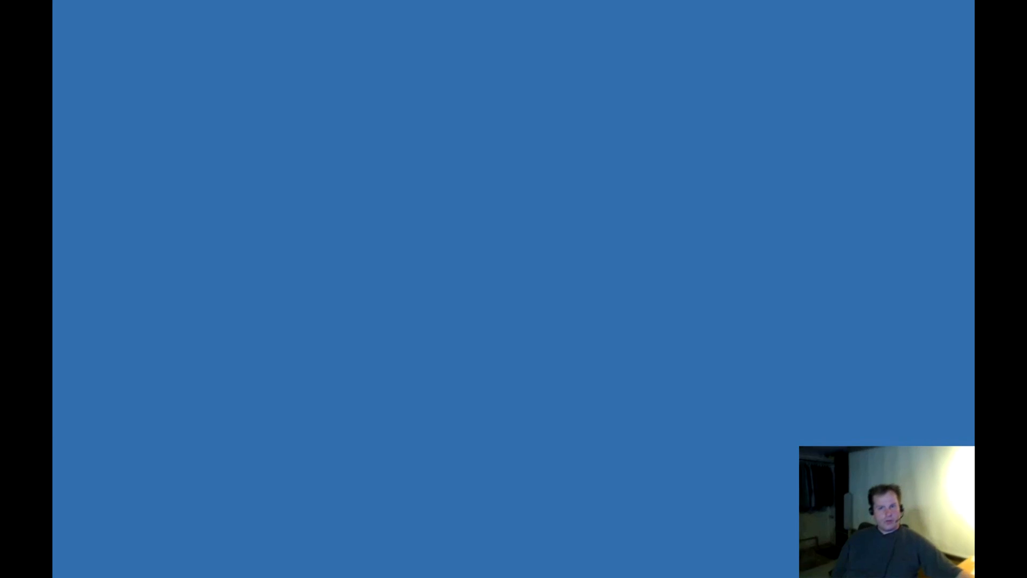
left_click_drag(640, 207, 442, 170)
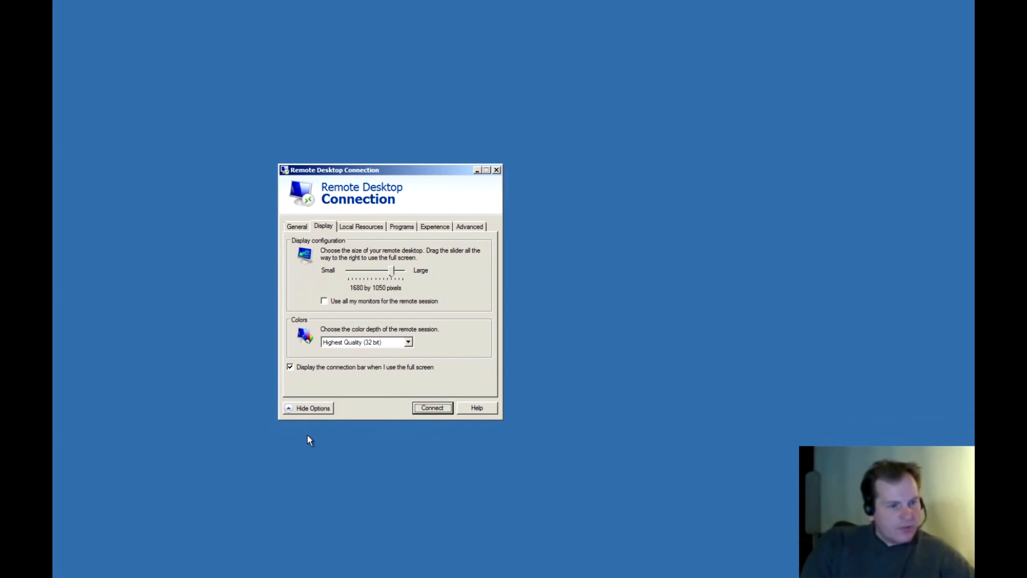
left_click(436, 408)
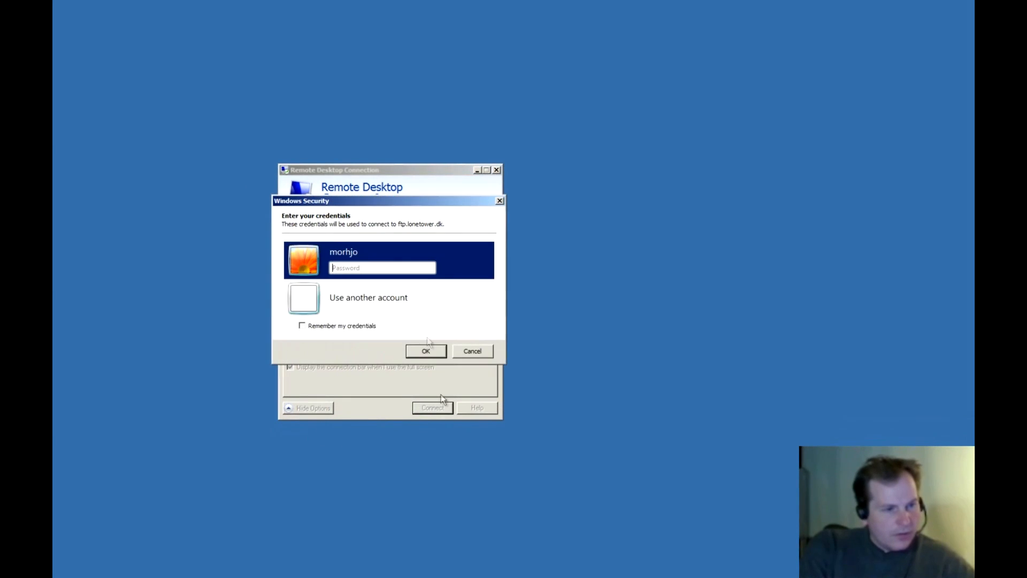
type("******")
key("Return")
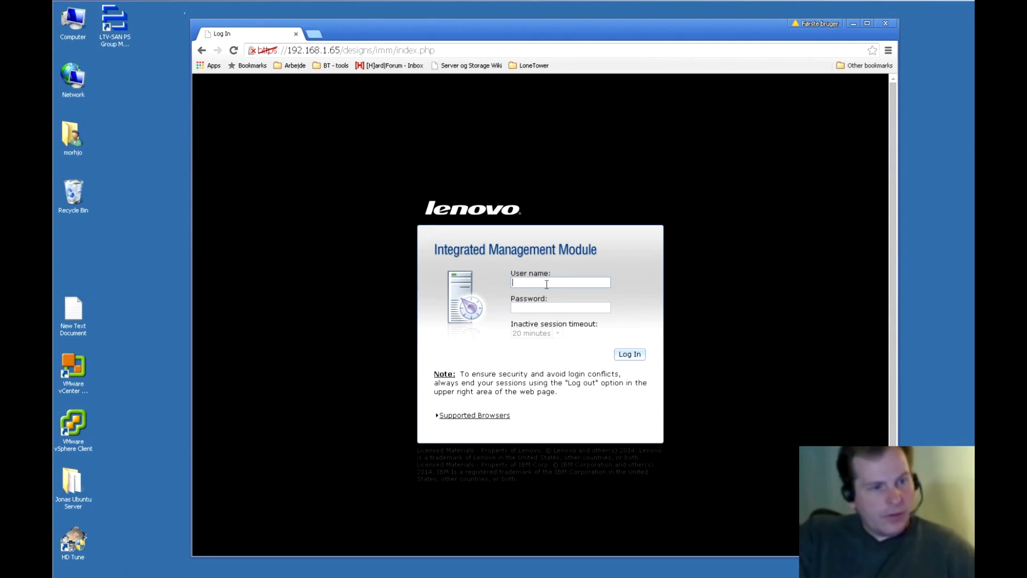
Sign in to IMM2 with the IMM user name and password and open Remote Control.
type("USERID")
left_click(543, 309)
type("PASSW0RD")
key("Return")
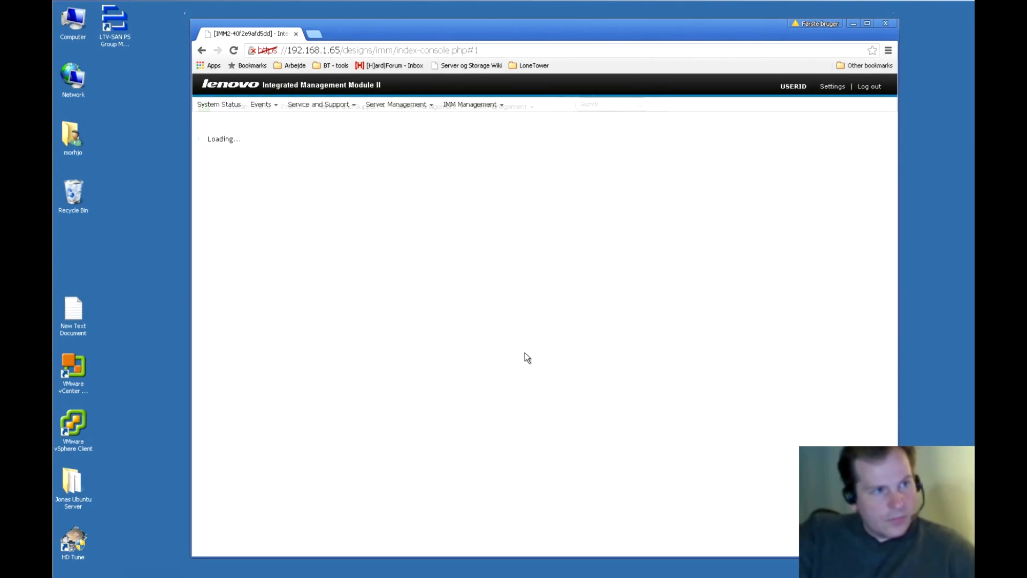
left_click(374, 242)
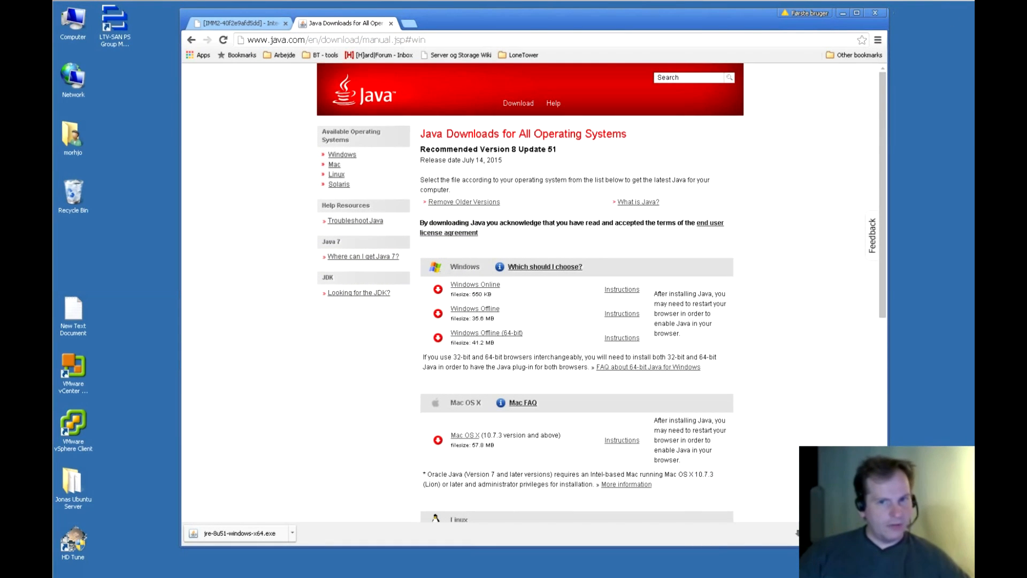
Run the downloaded Windows Offline (64-bit) Java installer, allow its changes, and start the installation.
left_click(231, 535)
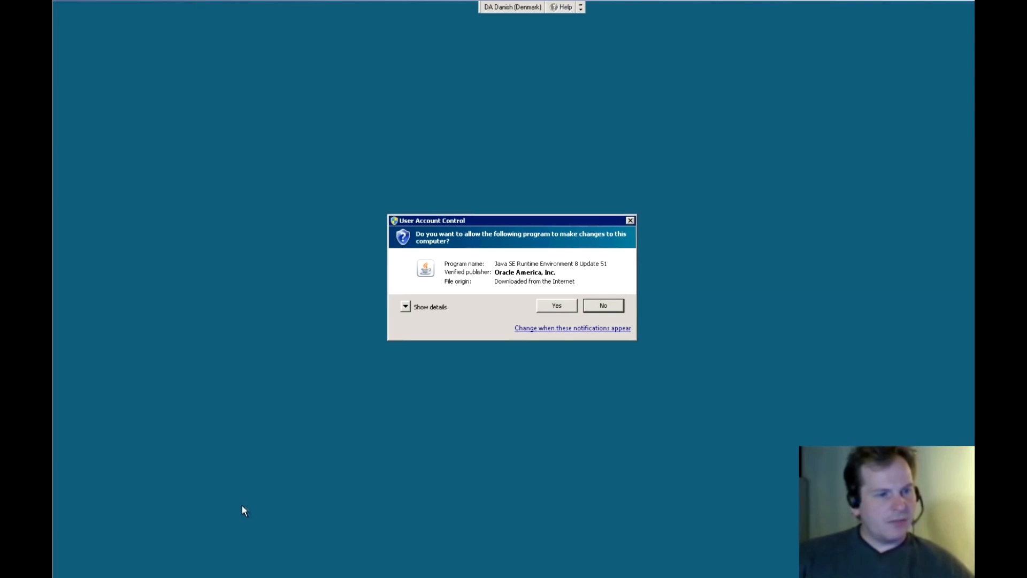
left_click(552, 307)
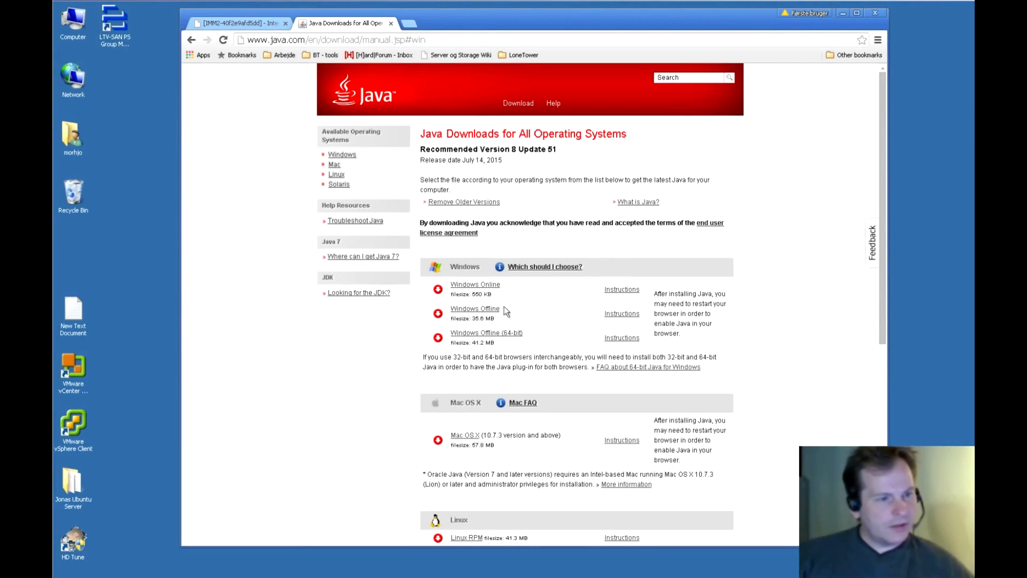
left_click_drag(527, 334, 454, 338)
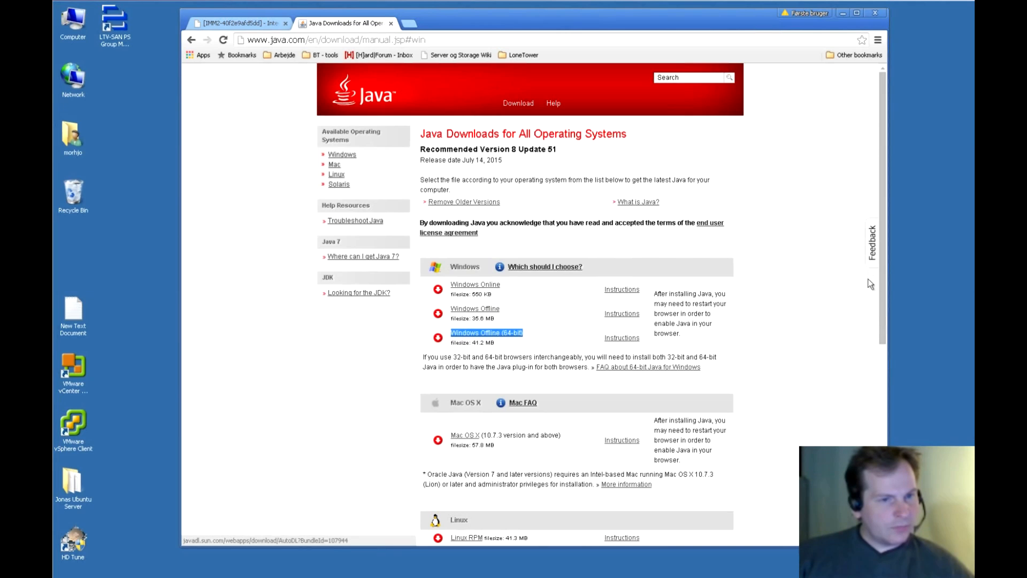
left_click(843, 13)
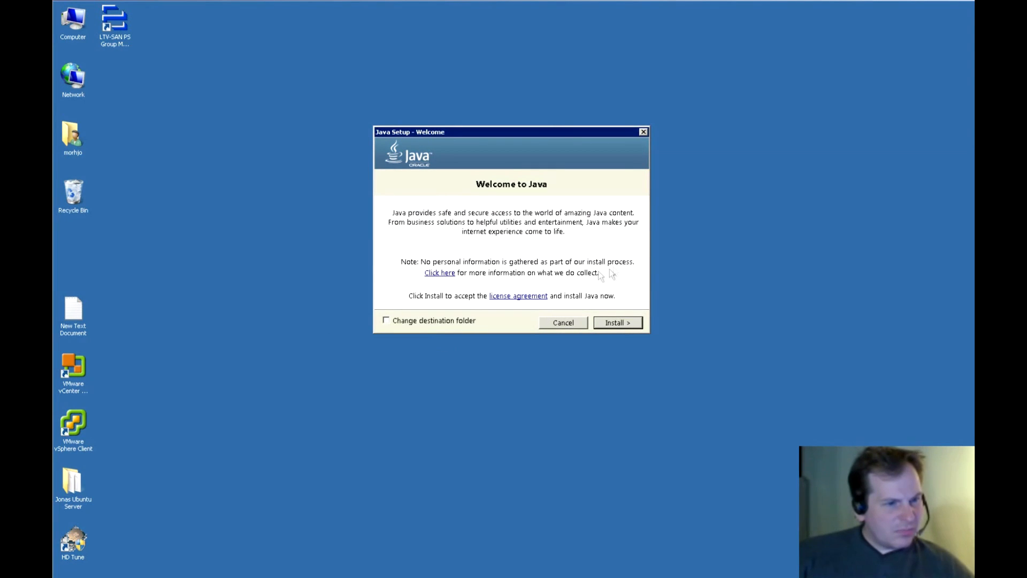
left_click(614, 324)
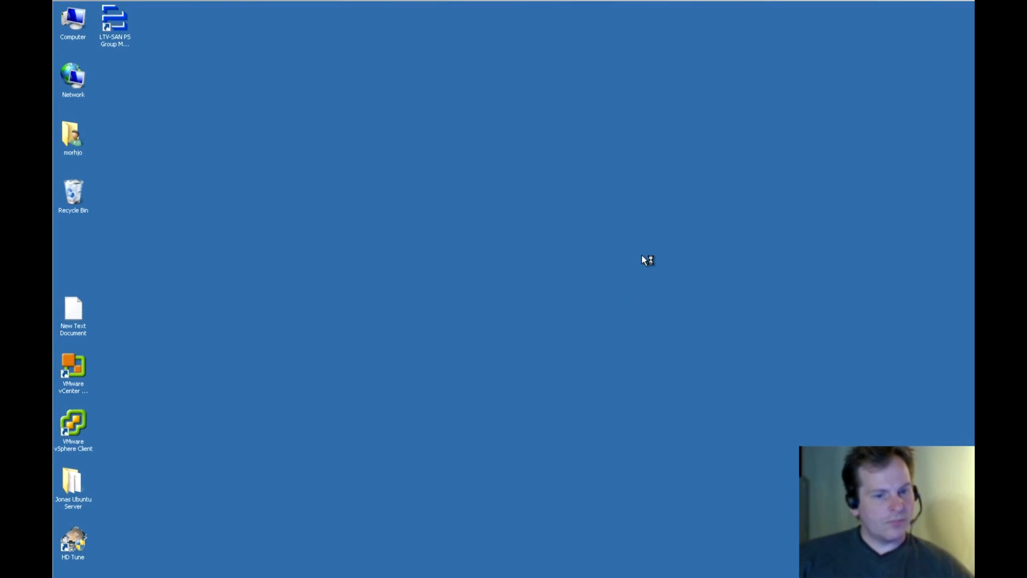
Close Chrome and let Java Setup uninstall the out-of-date Java versions.
left_click(185, 567)
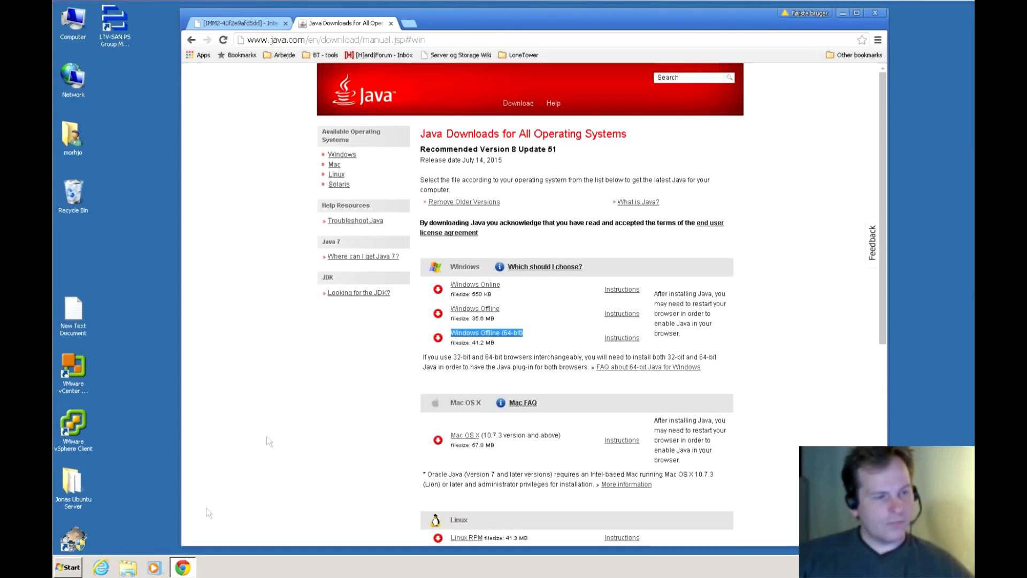
left_click(878, 14)
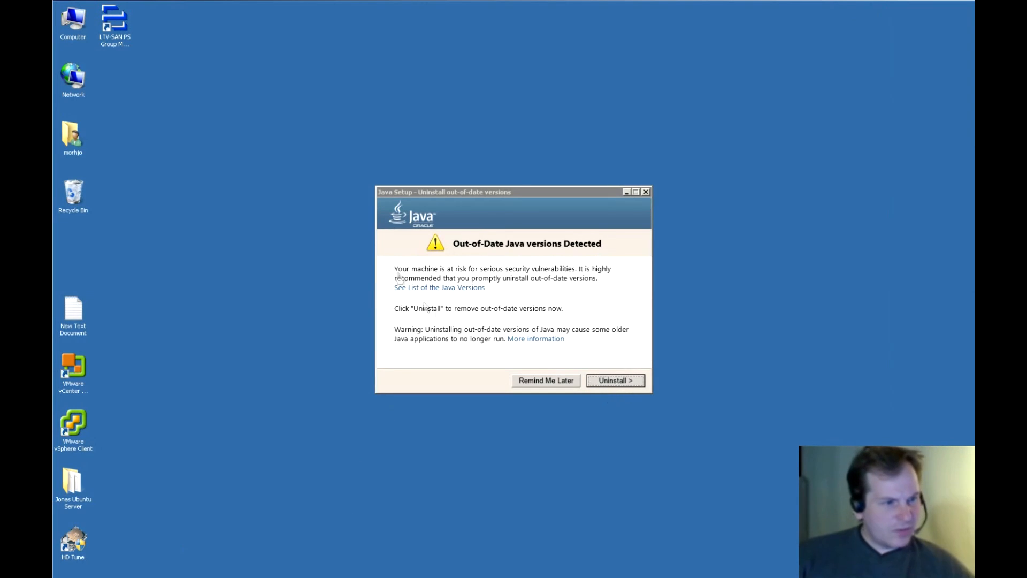
left_click(612, 381)
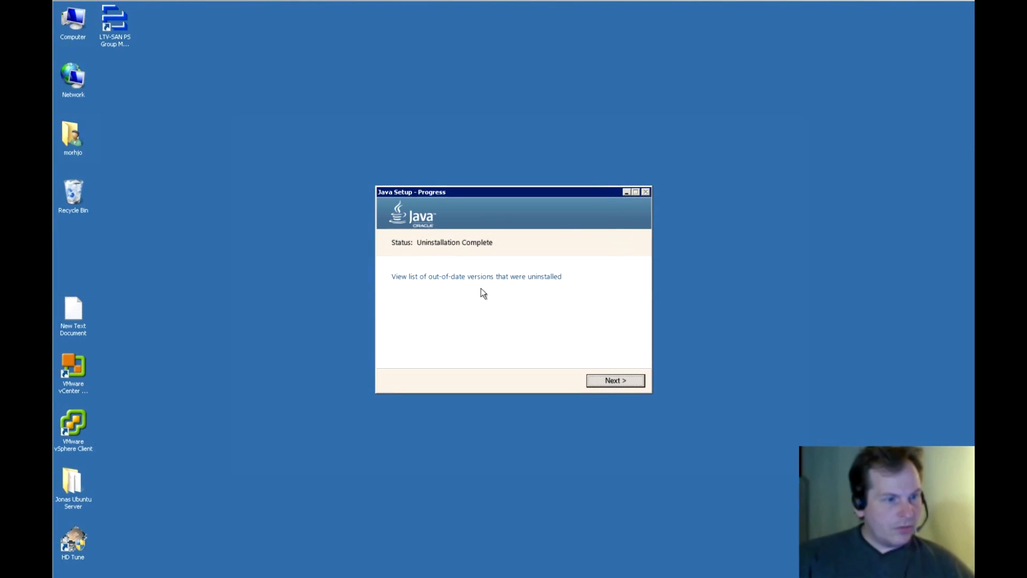
Finish the Java installation through to Close, then launch Chrome.
left_click(621, 381)
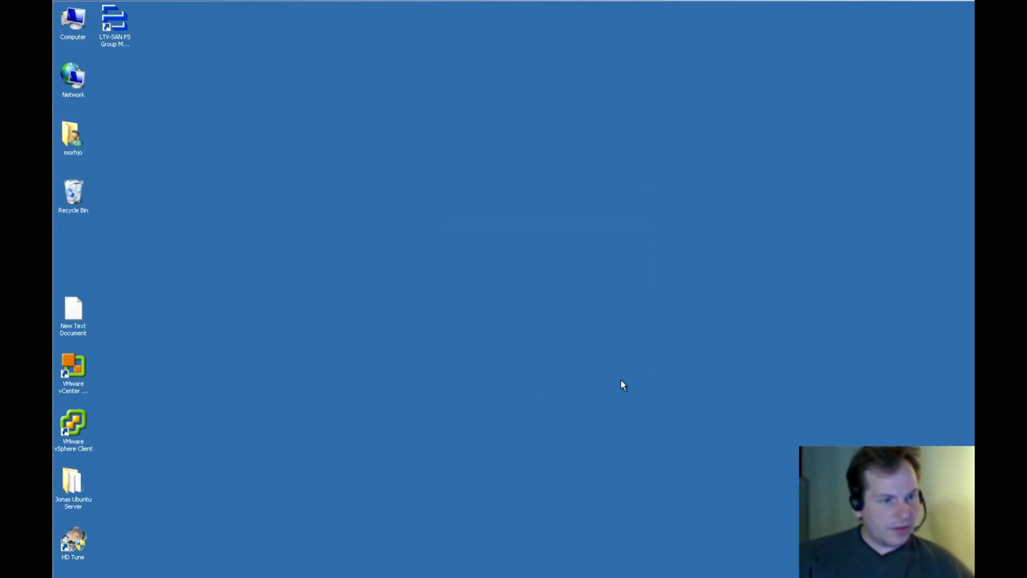
left_click(624, 382)
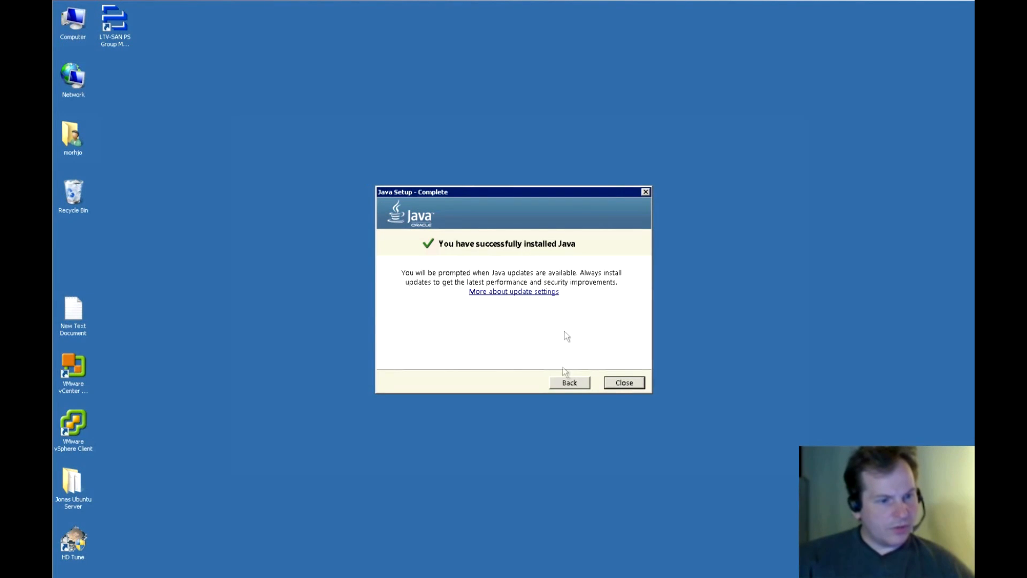
left_click(625, 383)
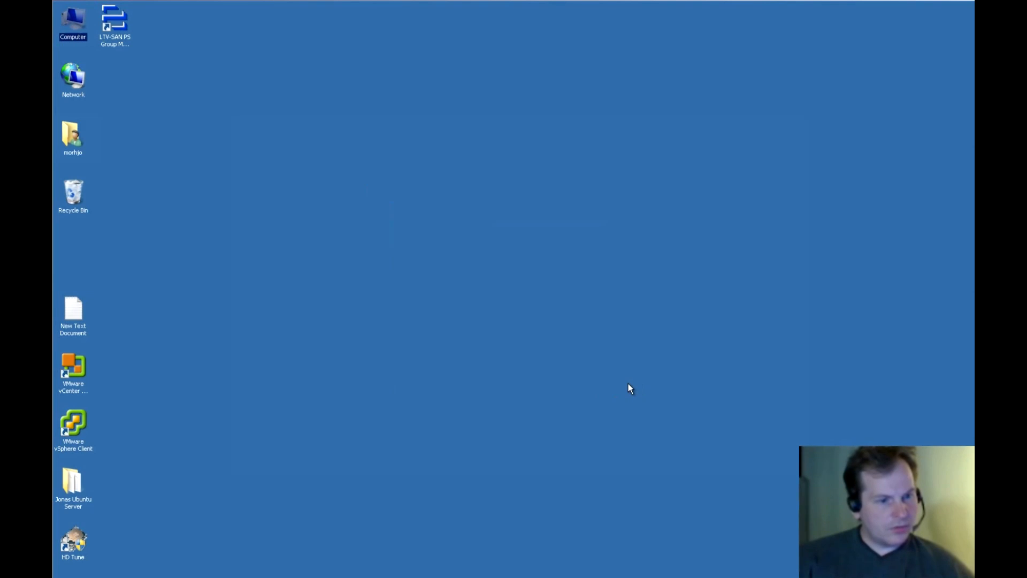
mouse_move(156, 576)
left_click(184, 568)
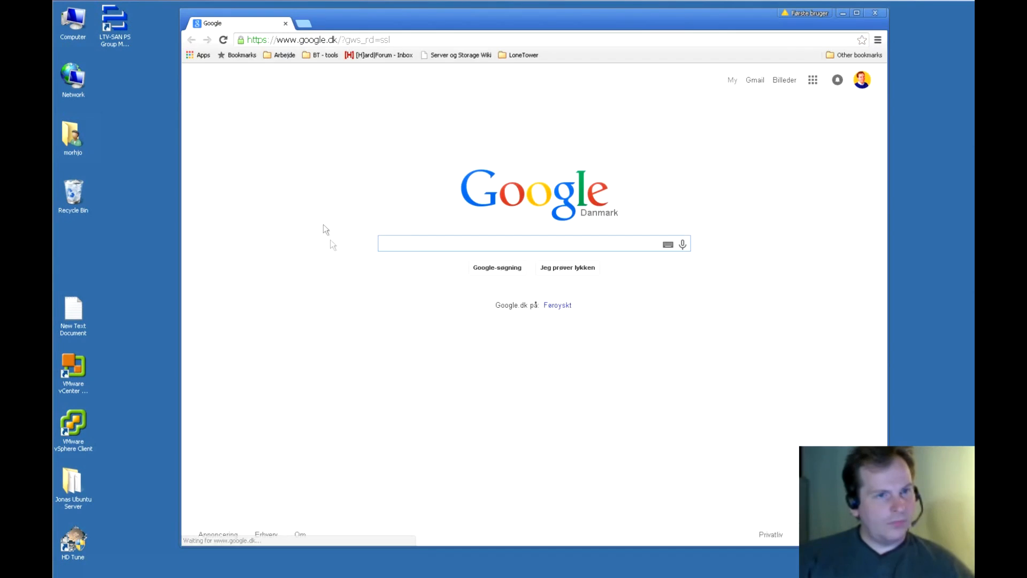
Load 192.168.1.65, proceed past the certificate warning, and log in with the management account credentials.
left_click_drag(405, 40, 211, 37)
type("192.168.1.65")
key("Return")
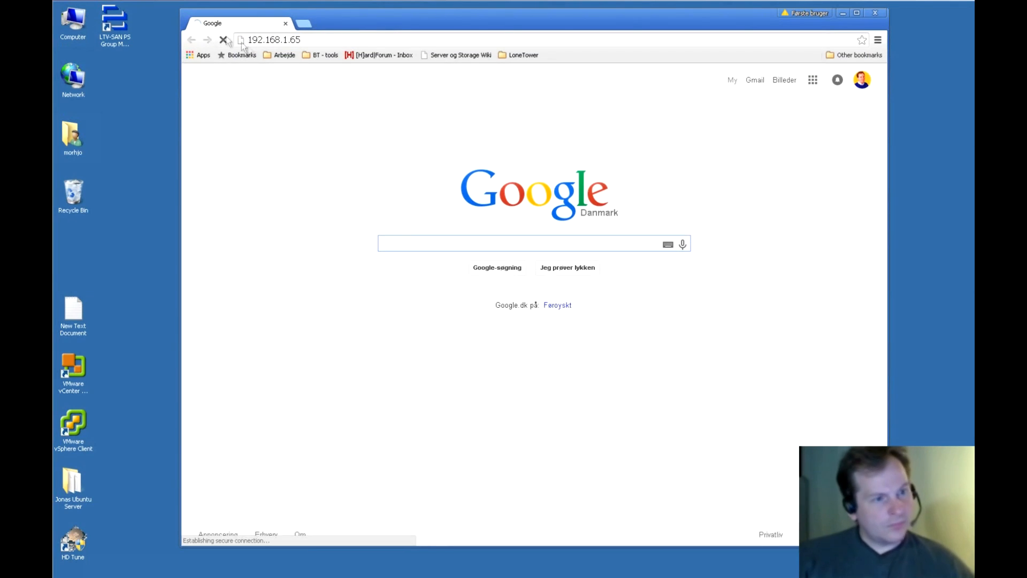
left_click(381, 271)
left_click(434, 363)
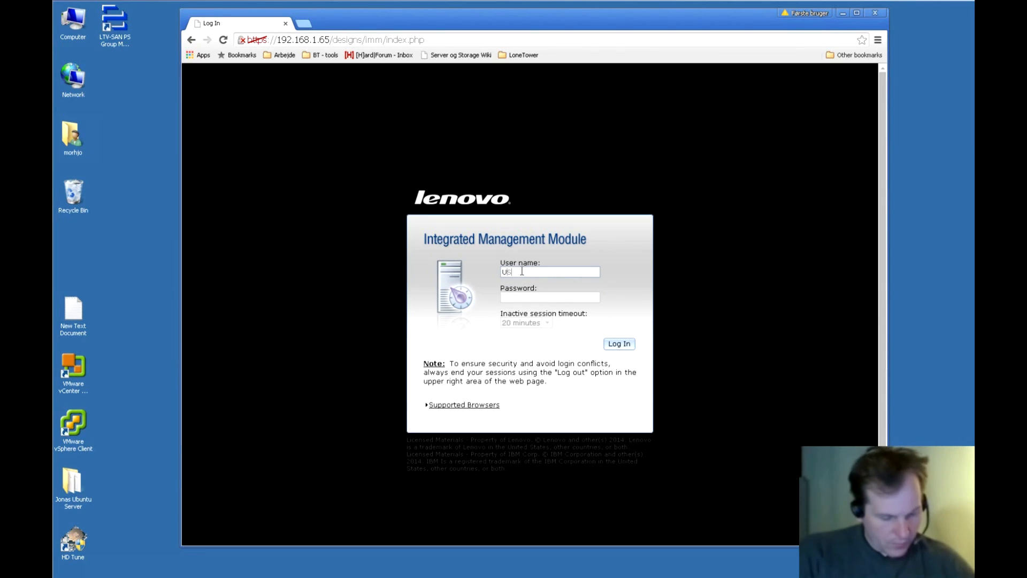
type("USERID")
left_click(525, 296)
type("PASSW0RD")
key("Return")
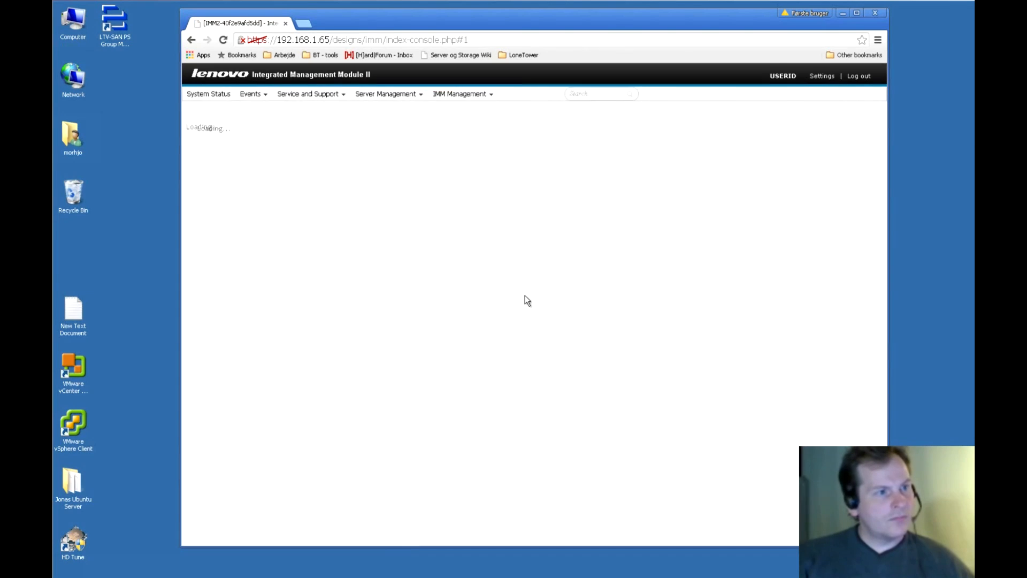
View the Remote Control page, then close Chrome.
left_click(360, 231)
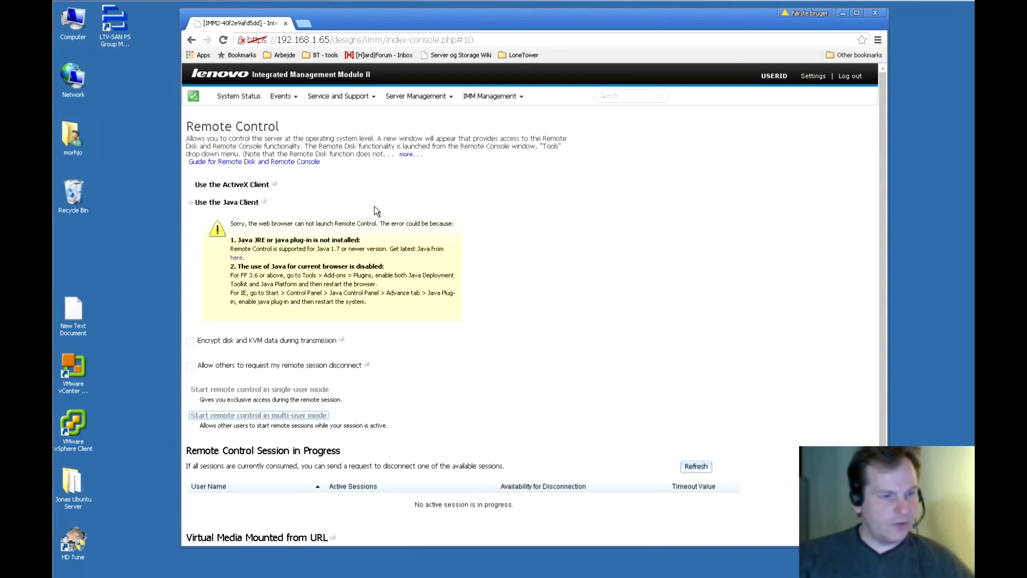
left_click_drag(280, 248, 282, 249)
left_click(293, 263)
key("super+d")
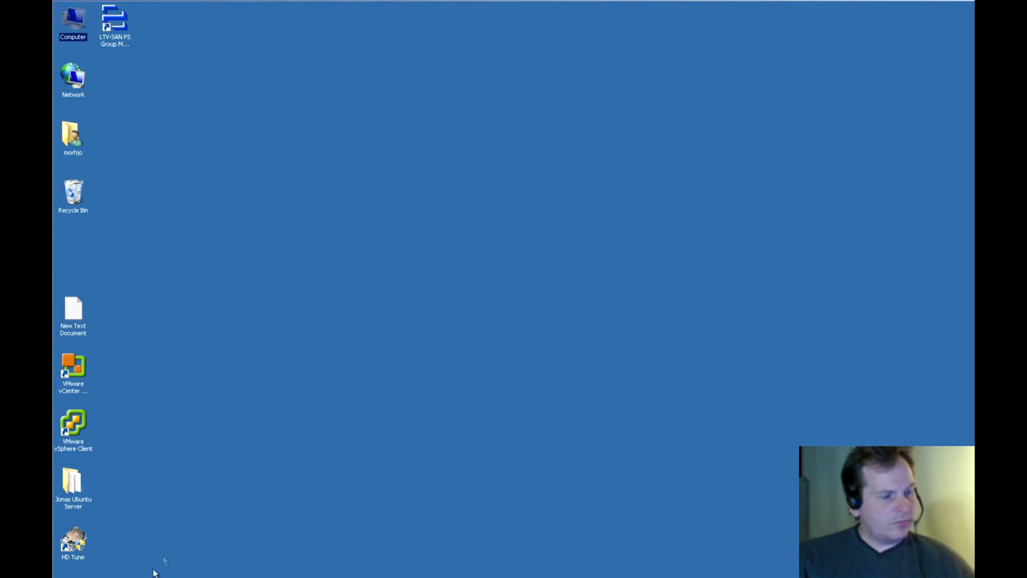
Launch Internet Explorer at 192.168.1.65 and log in with the management user name and password.
mouse_move(140, 576)
left_click(101, 568)
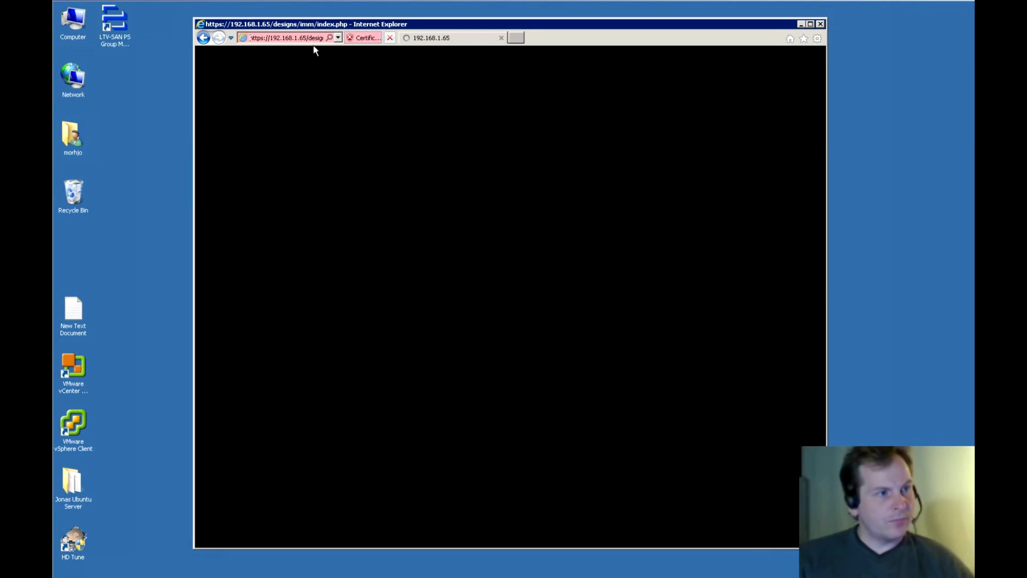
left_click_drag(440, 22, 448, 20)
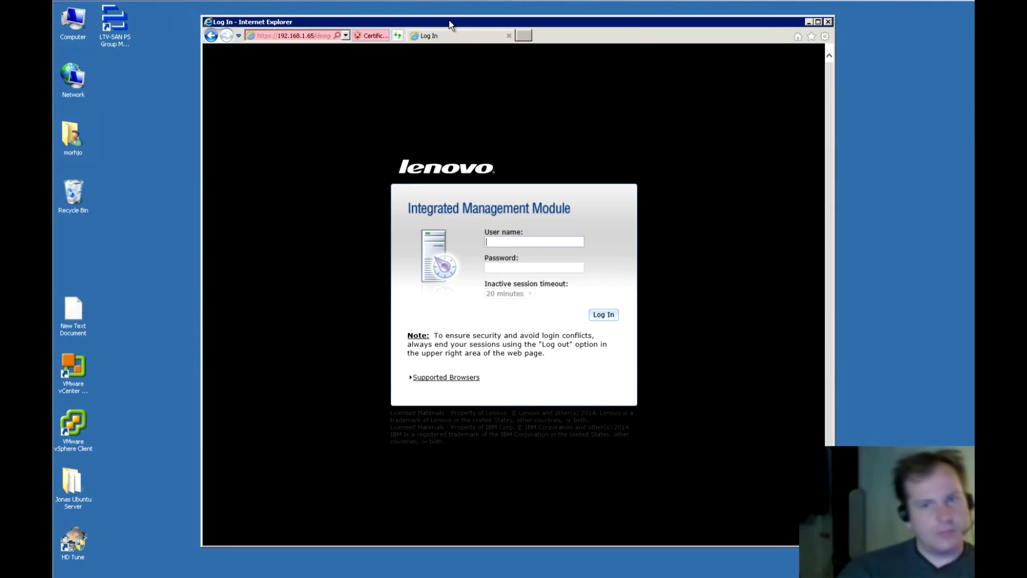
type("USERID")
left_click(504, 268)
type("PASSW0RD")
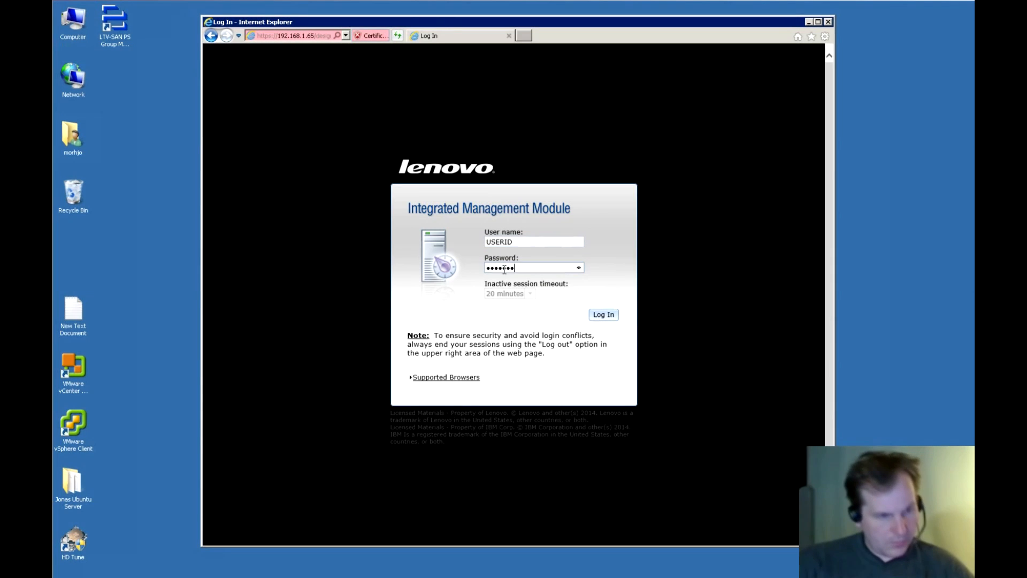
key("Return")
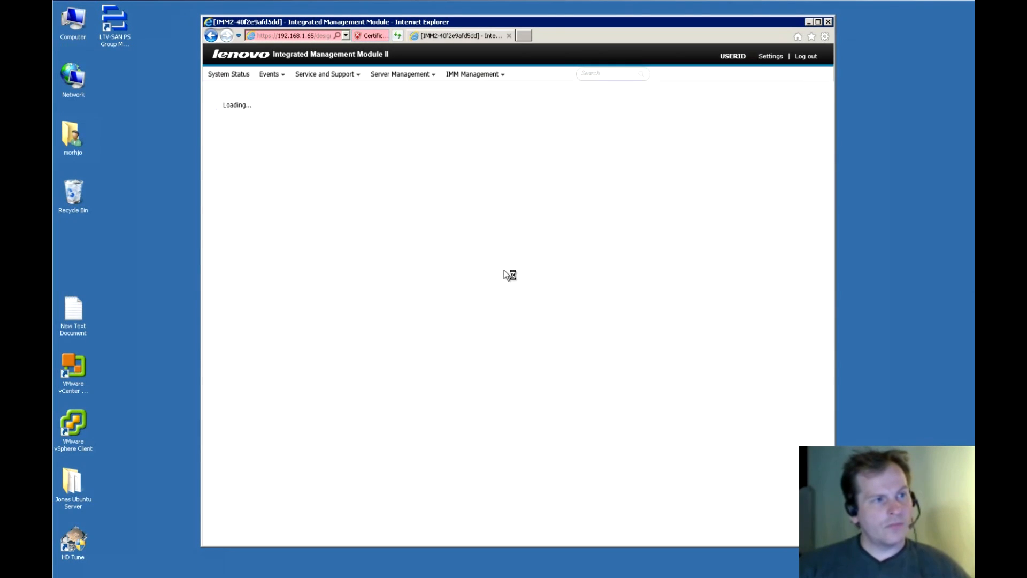
Open Remote Control, allow the Java SE Runtime add-on, and start single-user remote control.
left_click(382, 209)
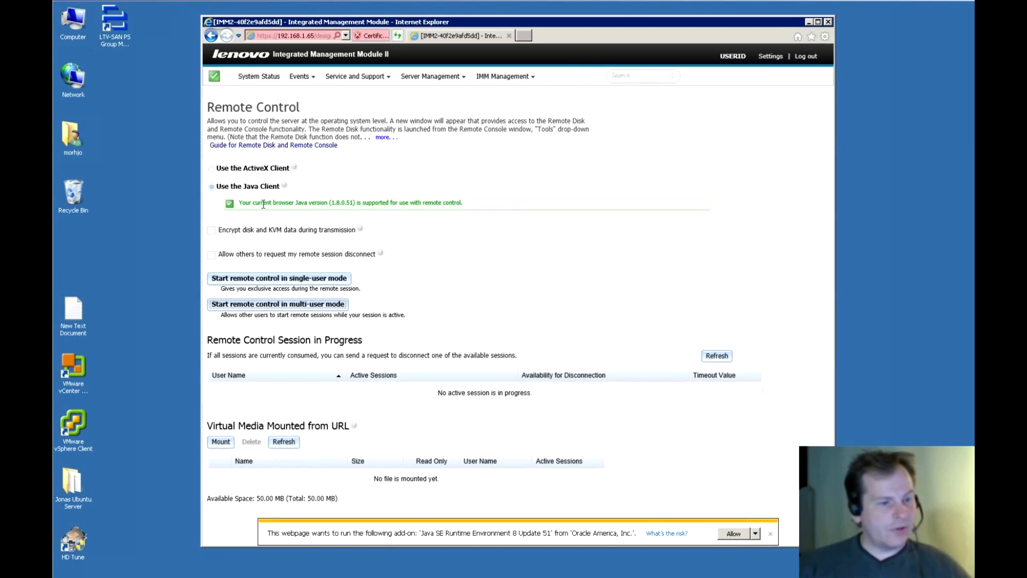
left_click(734, 533)
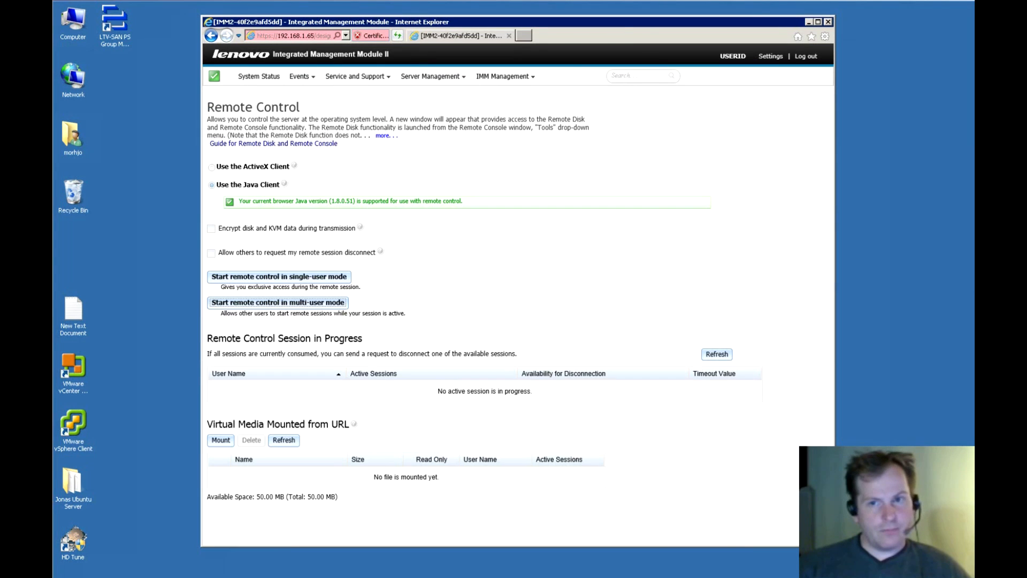
left_click(262, 277)
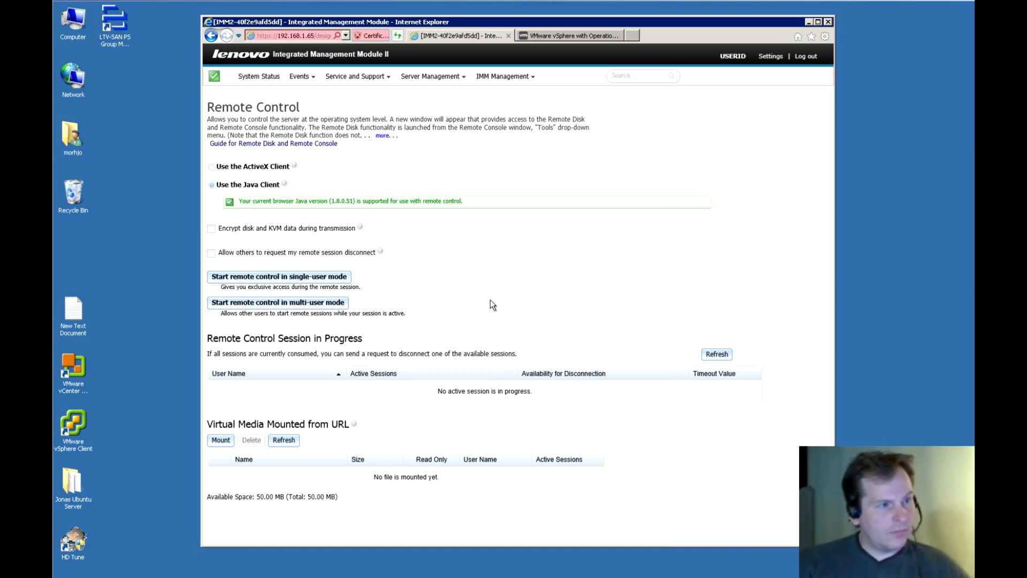
Let the Java remote console run, allow it through the Windows firewall, and reposition the viewer.
left_click(588, 320)
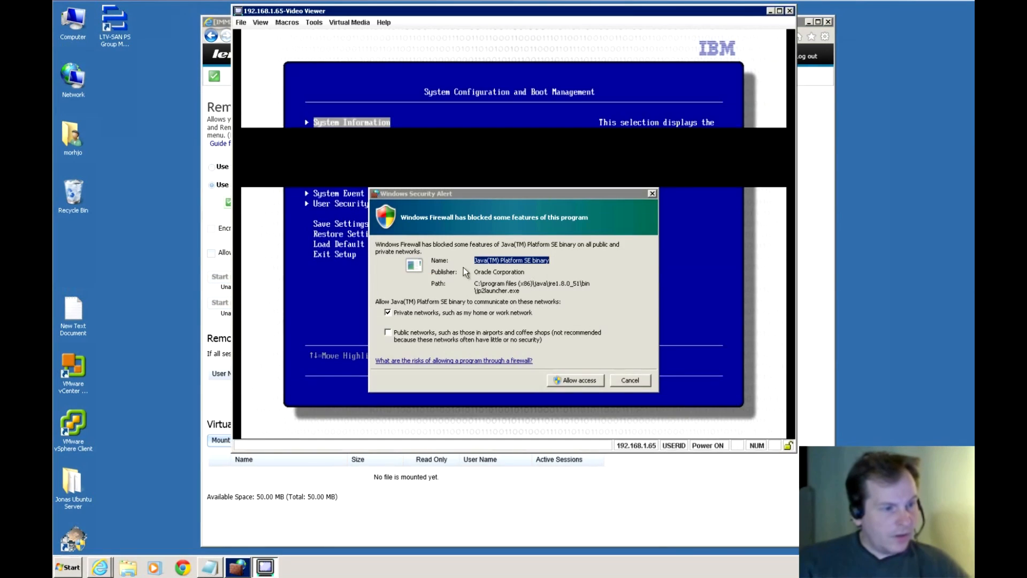
left_click(578, 380)
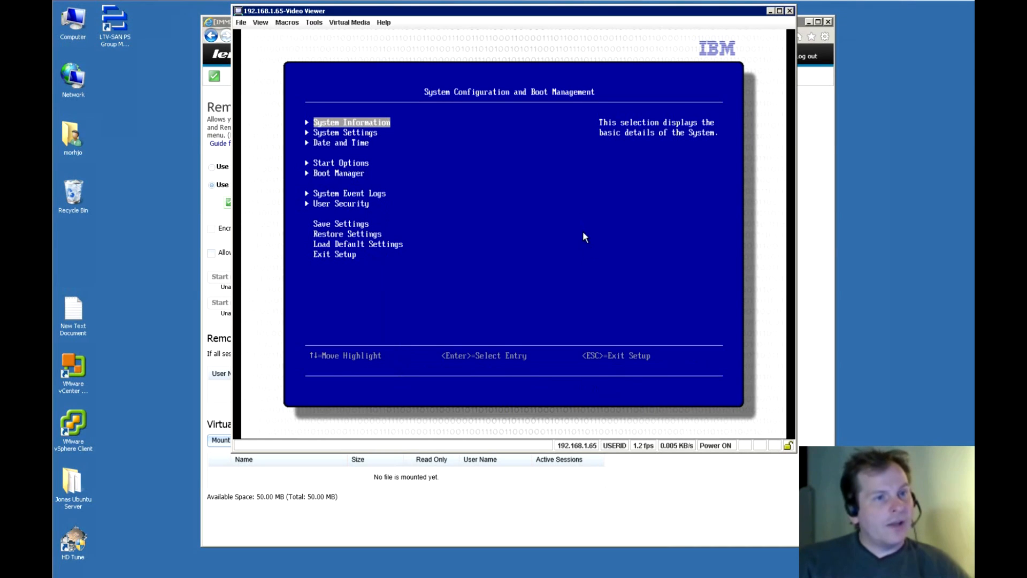
left_click_drag(633, 36, 670, 66)
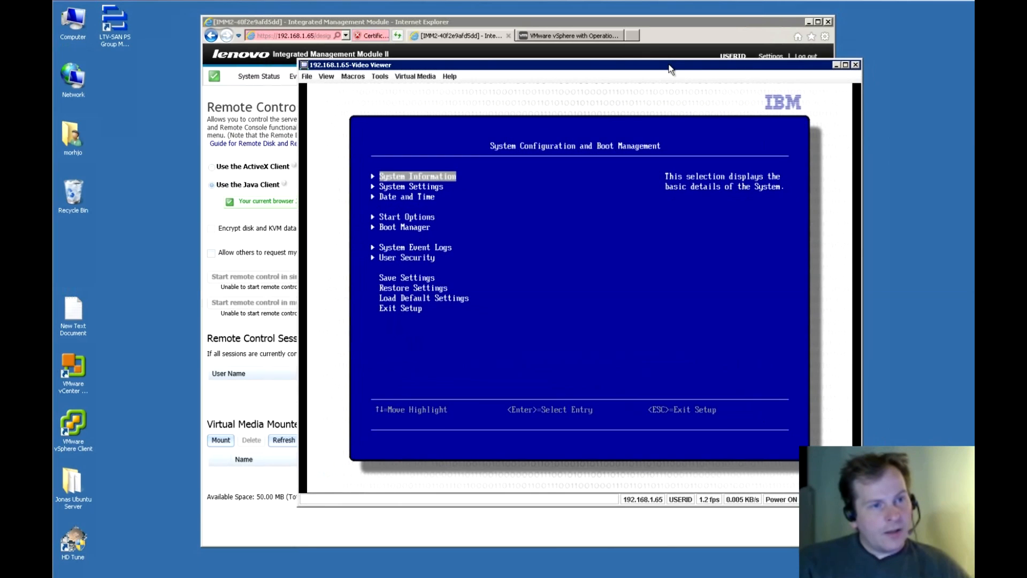
left_click(576, 45)
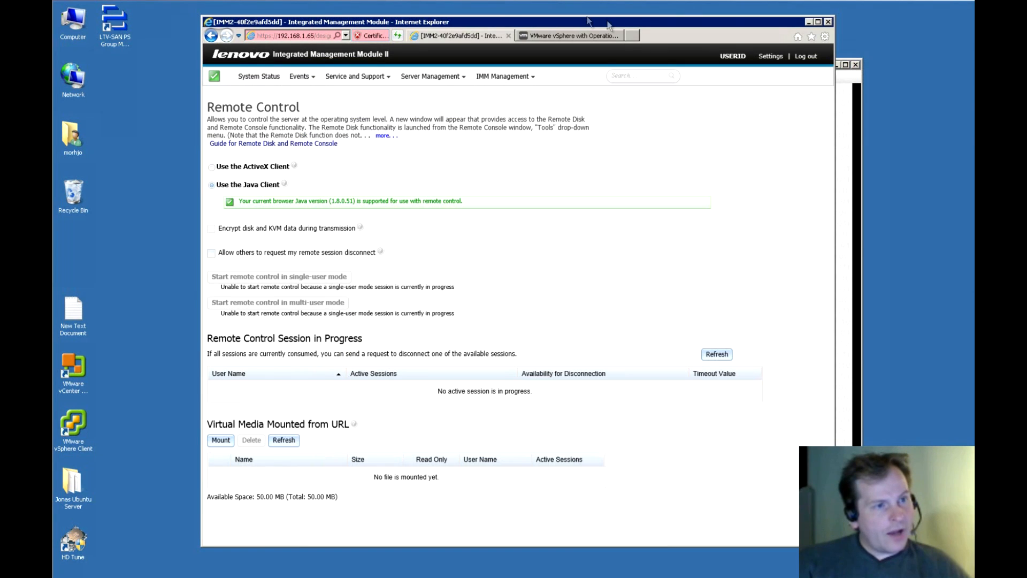
On My VMware, expand the details of the 406.05 MB Lenovo Custom ESXi 6.0.0 ISO entry.
left_click(565, 36)
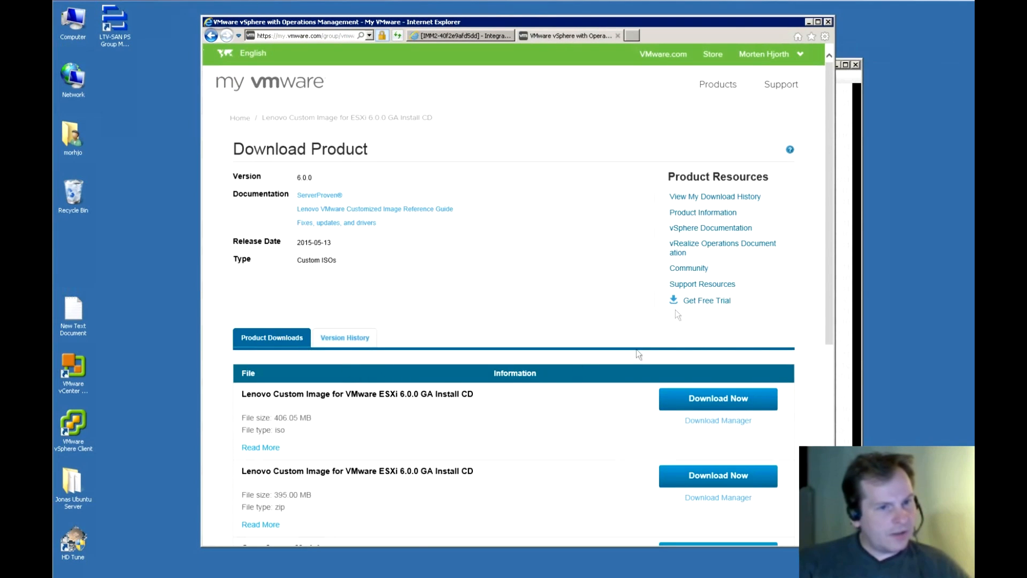
left_click_drag(829, 189, 831, 296)
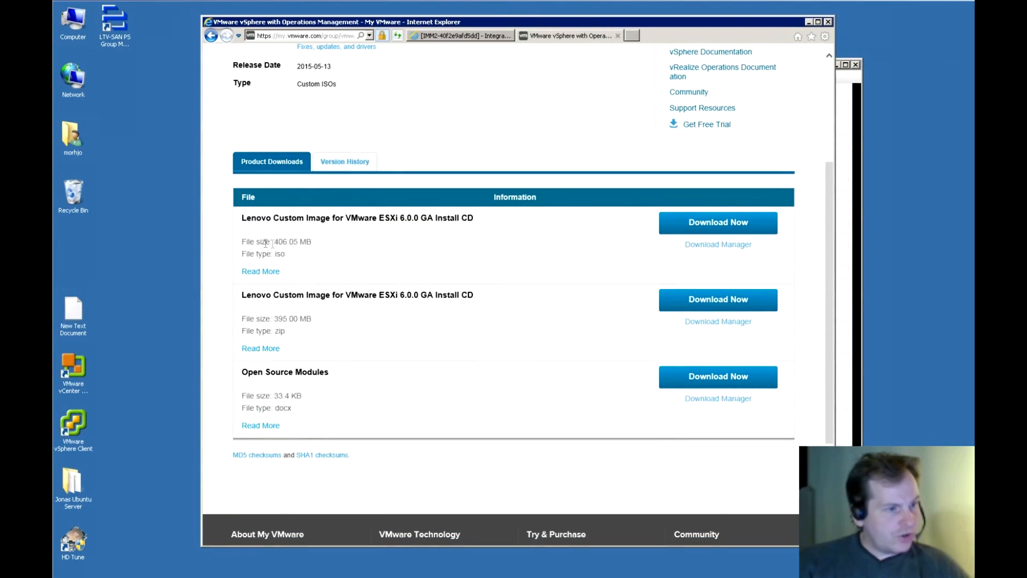
left_click_drag(241, 221, 482, 220)
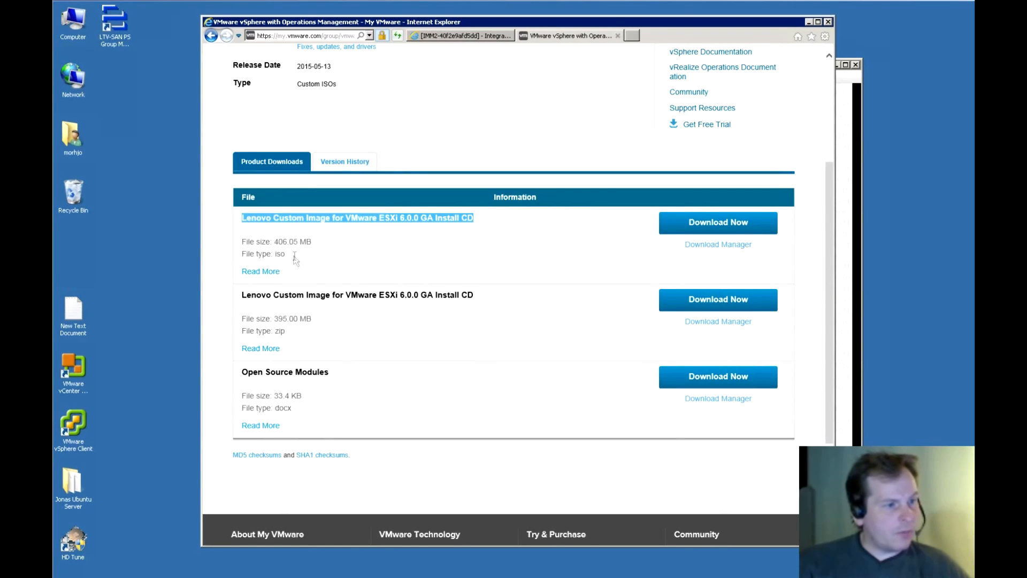
left_click(239, 221)
left_click_drag(239, 221, 374, 264)
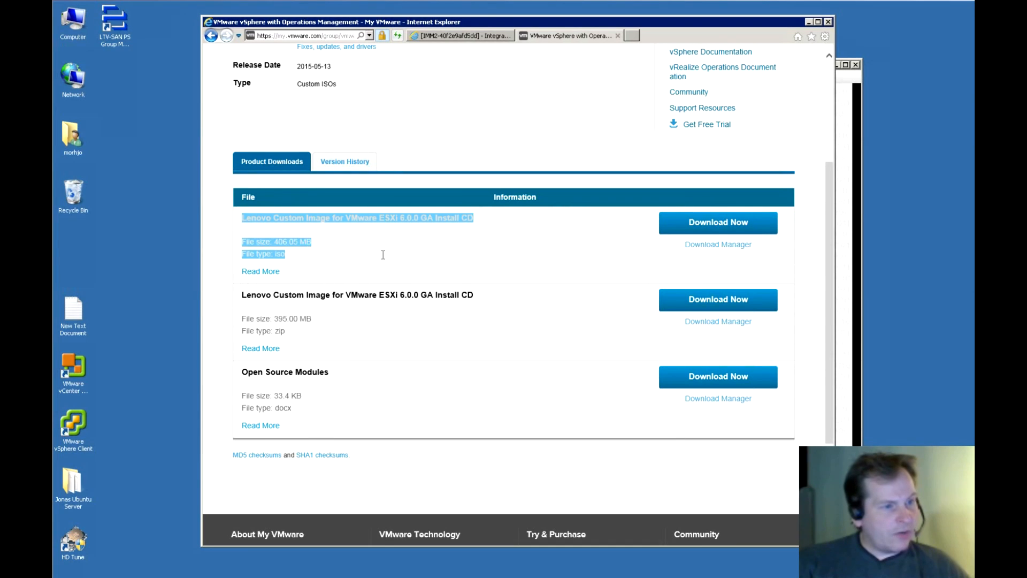
left_click(257, 271)
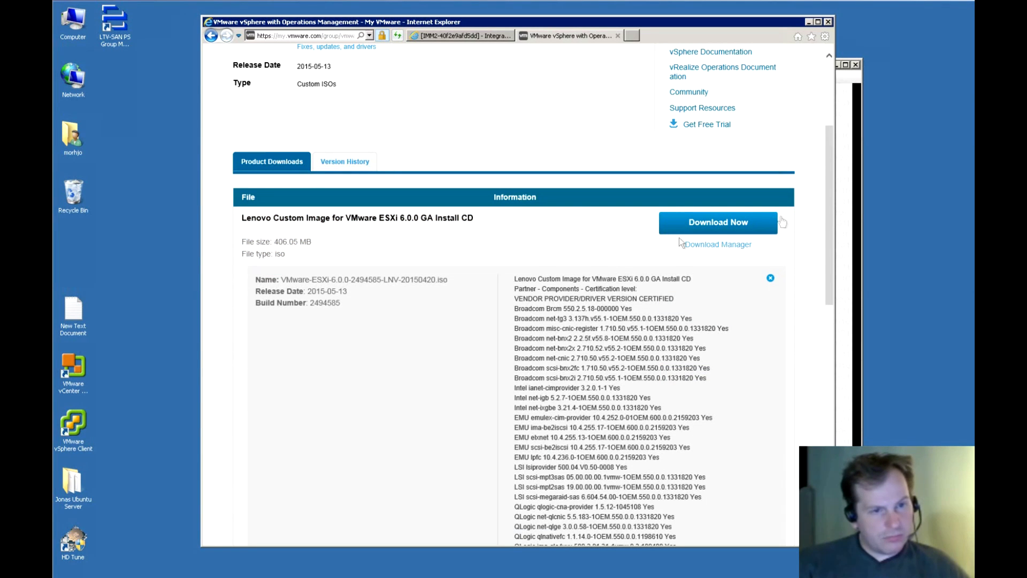
left_click_drag(830, 204, 831, 284)
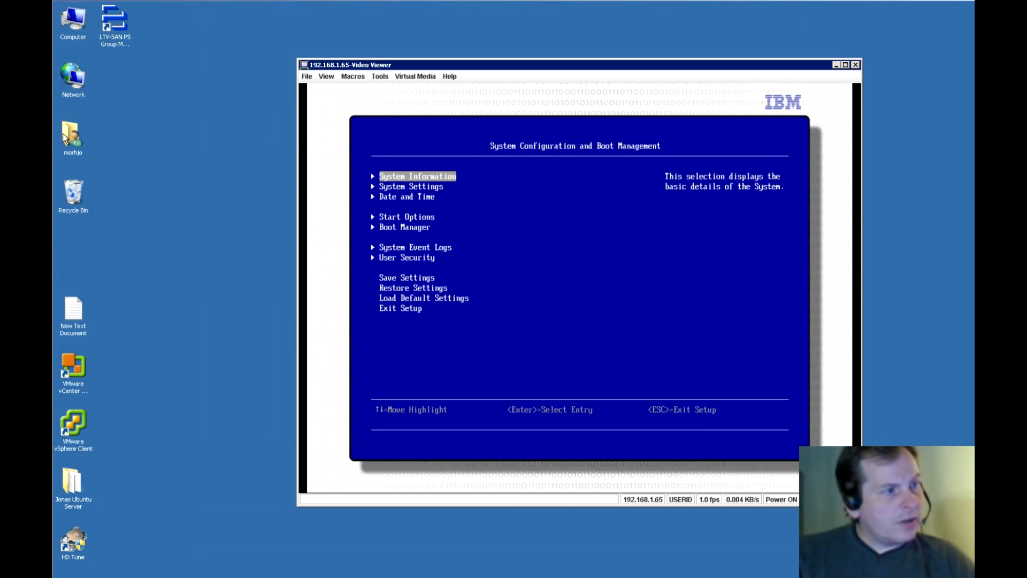
Check the VMware-ESXi-6.0.0-2494585-LNV-20150420 image in Downloads, then minimize the folder and reposition the viewer.
double_click(62, 134)
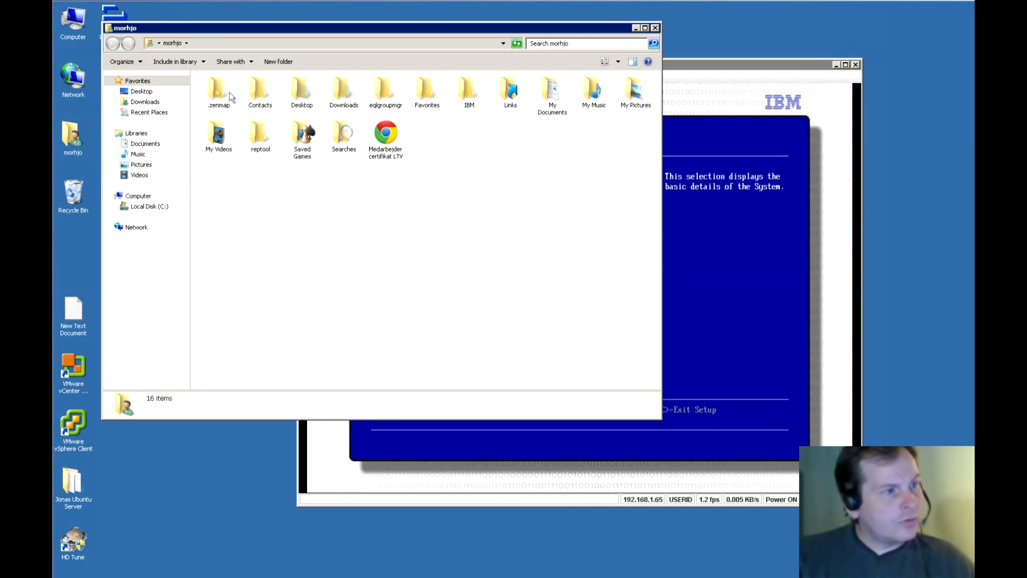
left_click(143, 102)
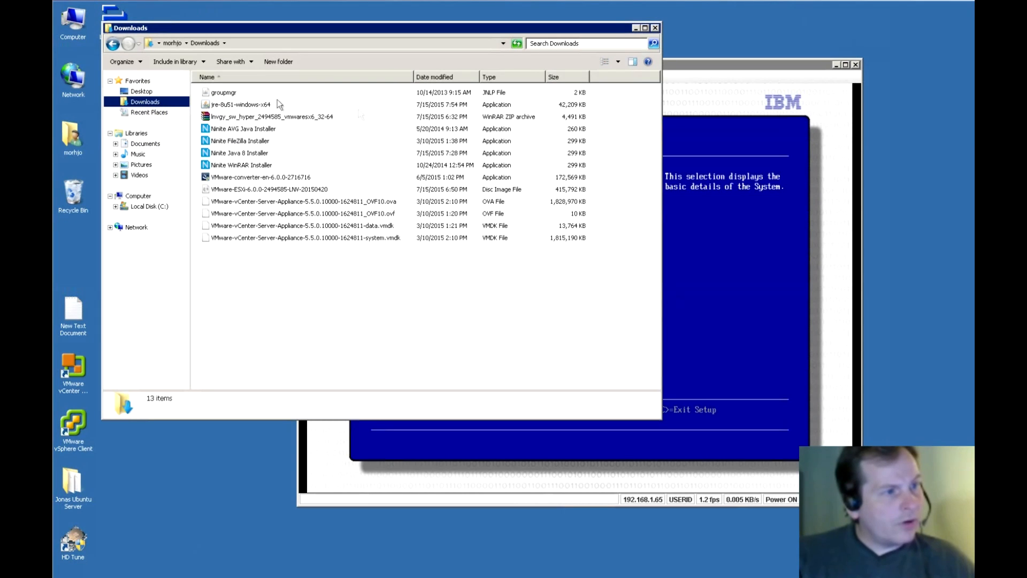
left_click(256, 191)
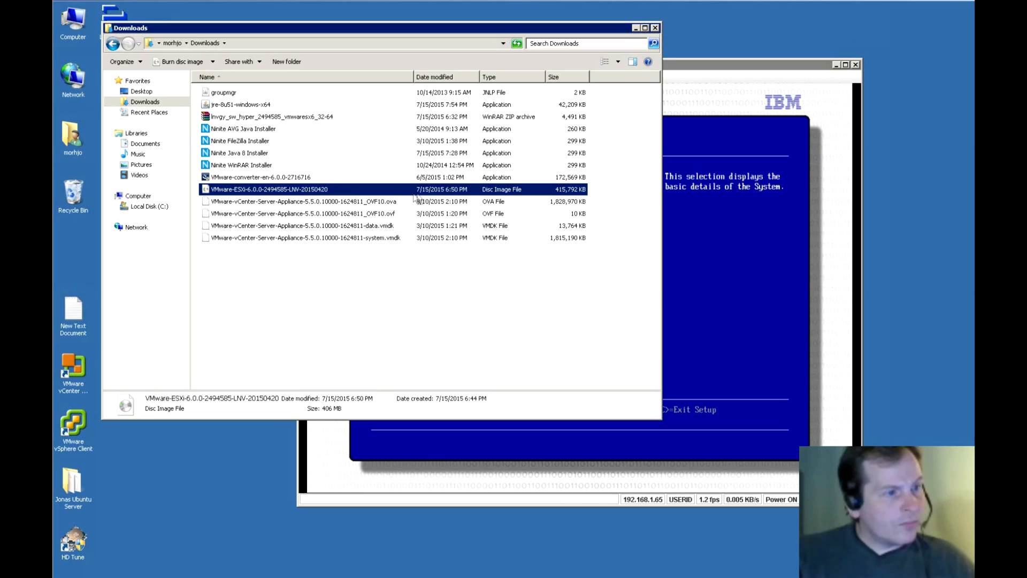
left_click(636, 28)
left_click_drag(677, 63, 704, 50)
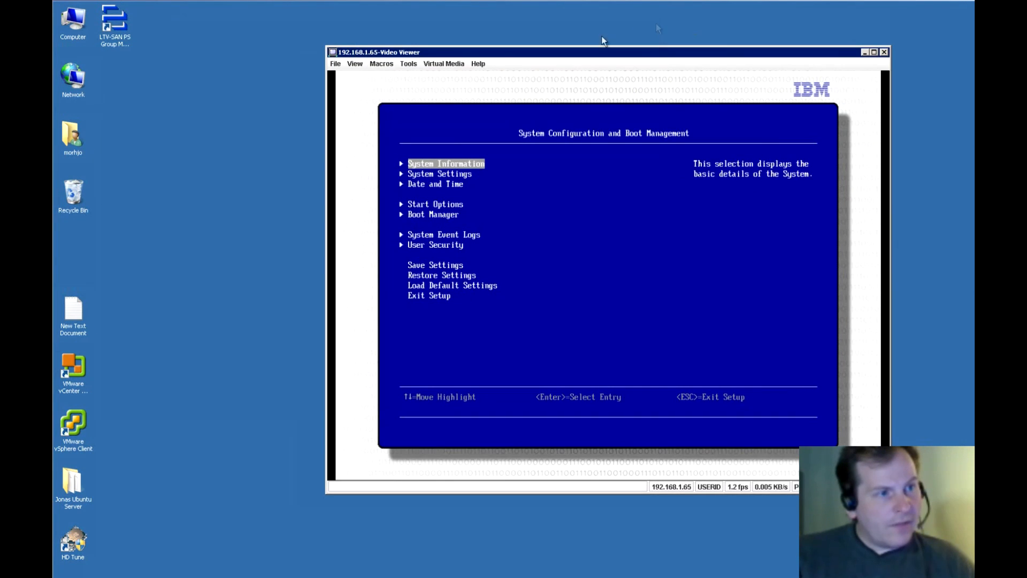
Activate virtual media and open the Select Devices to Mount window.
left_click(440, 64)
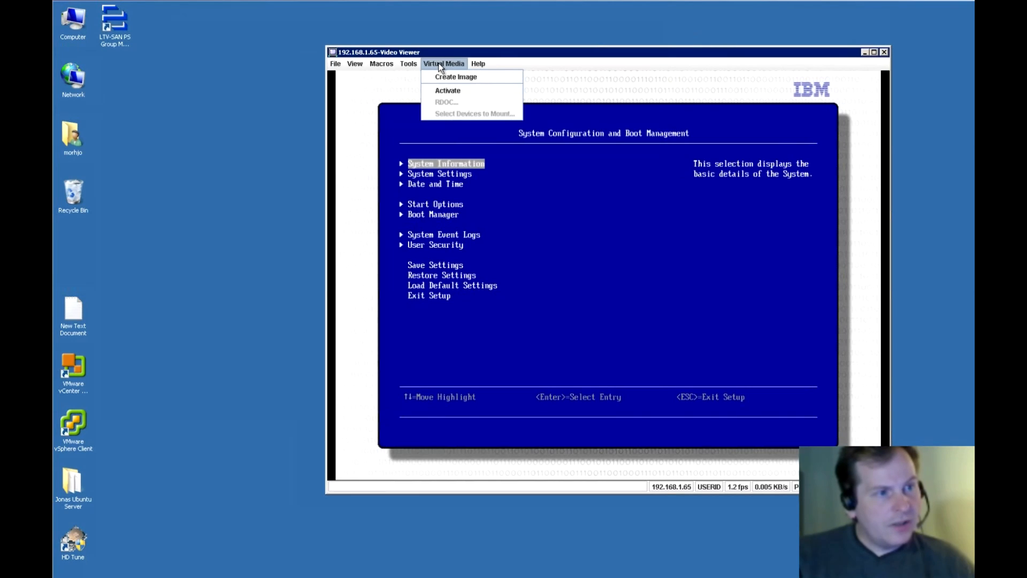
left_click(450, 90)
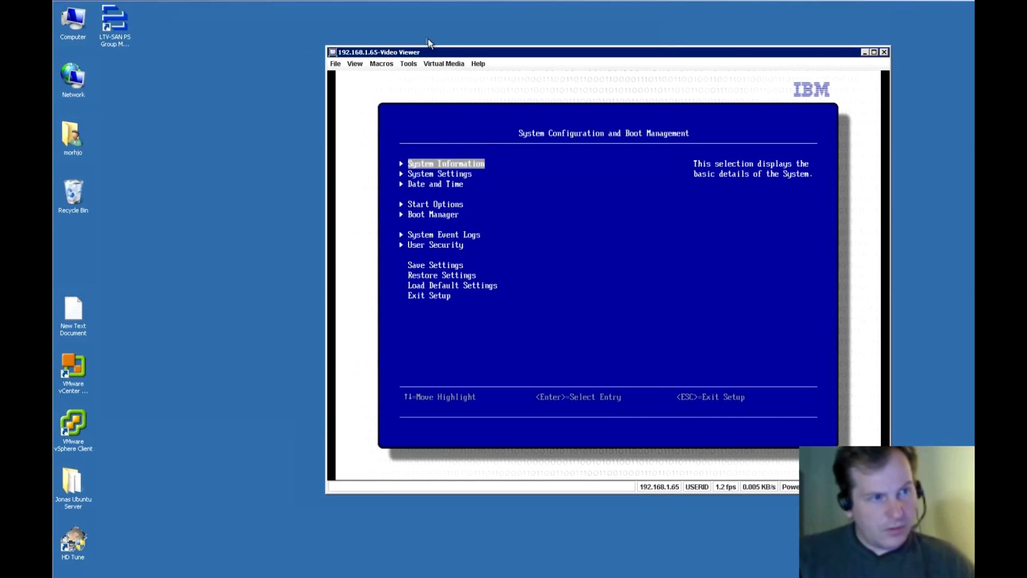
left_click(441, 65)
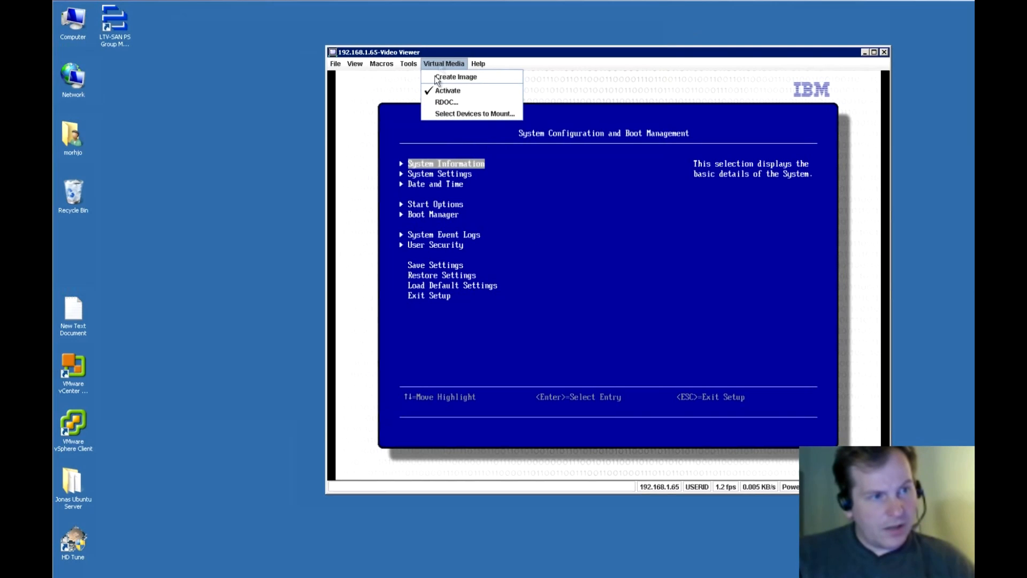
left_click(452, 112)
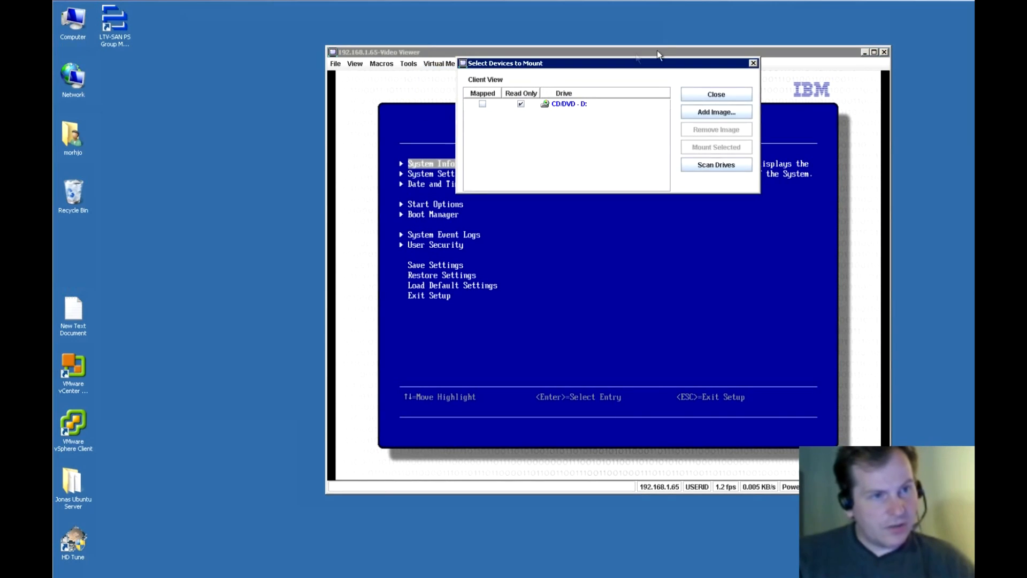
left_click_drag(673, 62, 269, 30)
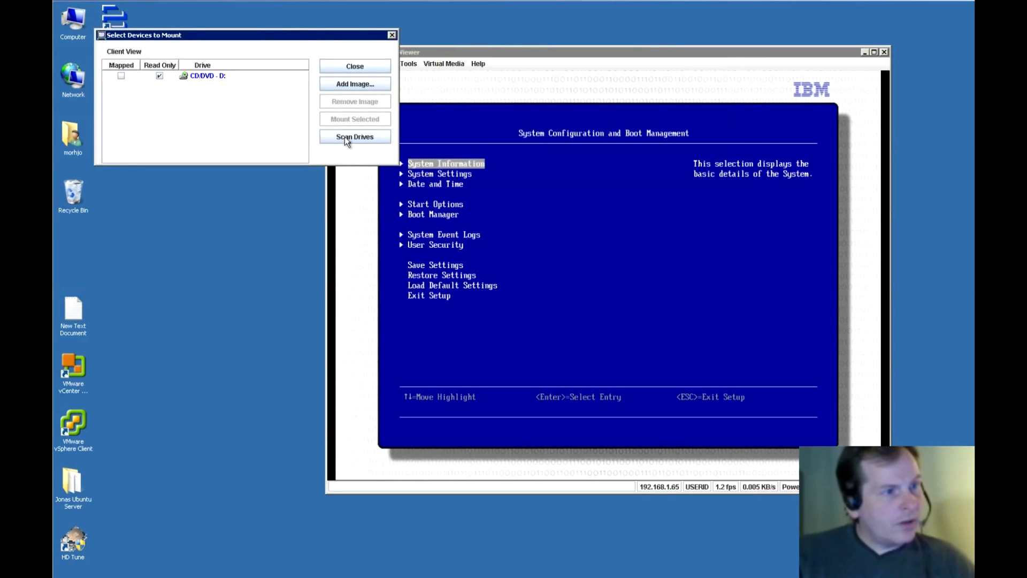
Add VMware-ESXi-6.0.0-2494585-LNV-20150420.iso from Downloads, tick Mapped, and mount it.
left_click(334, 86)
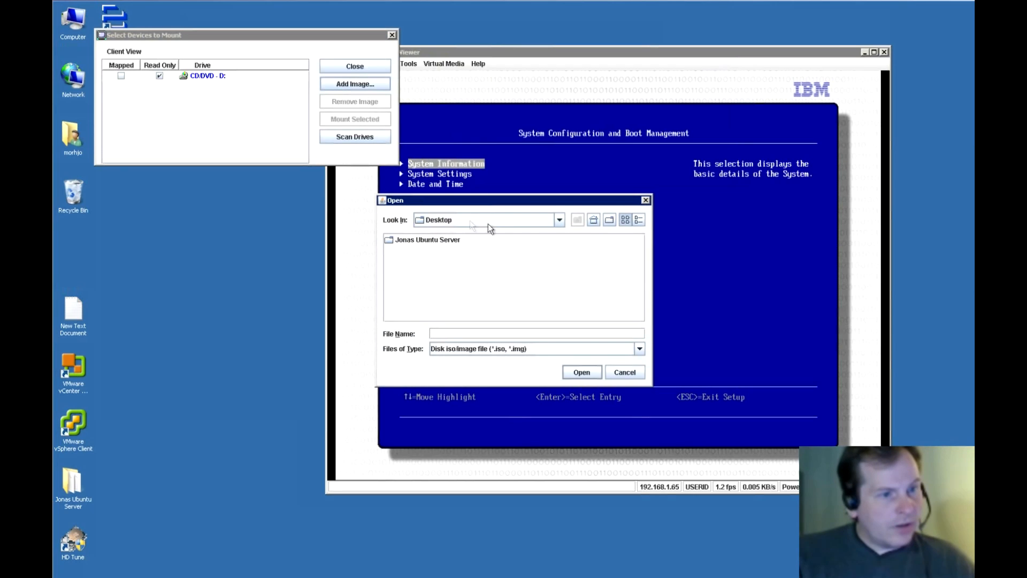
left_click(560, 224)
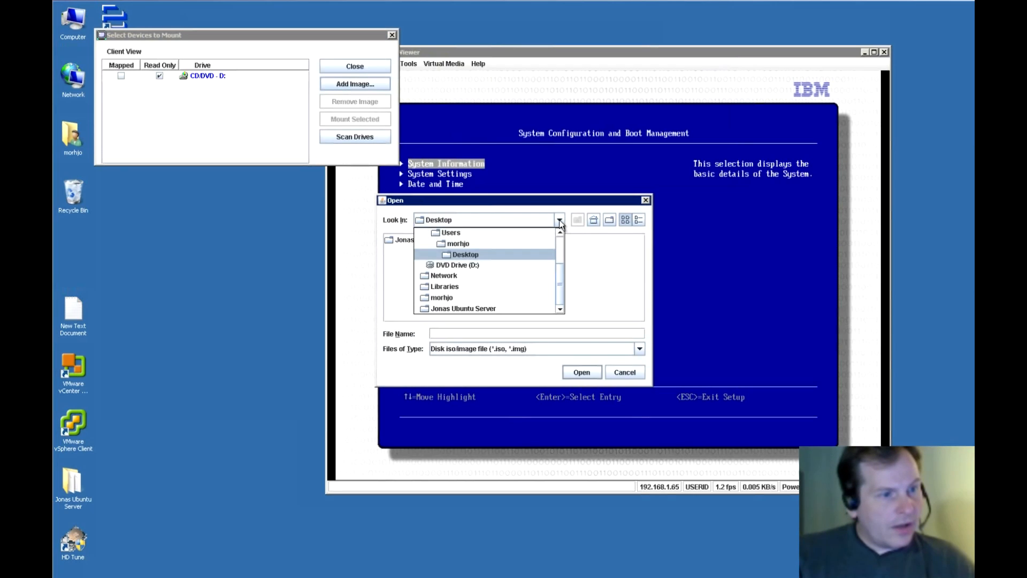
left_click(461, 244)
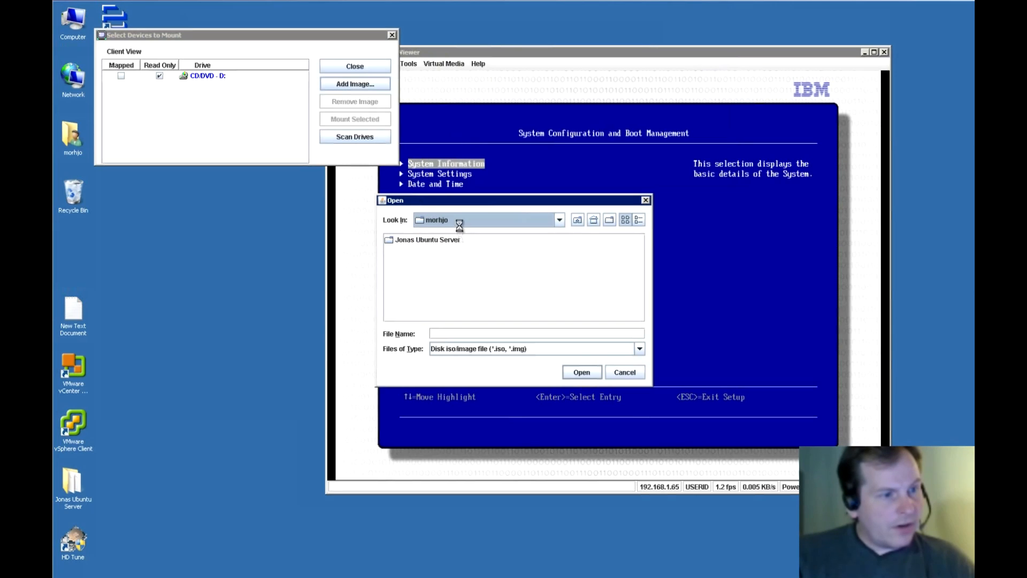
double_click(408, 274)
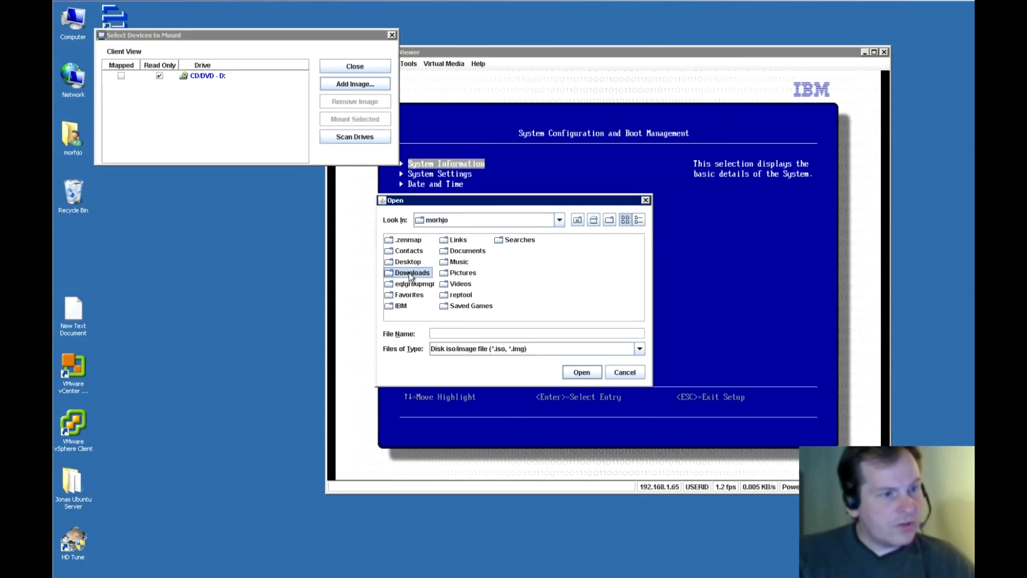
left_click(428, 239)
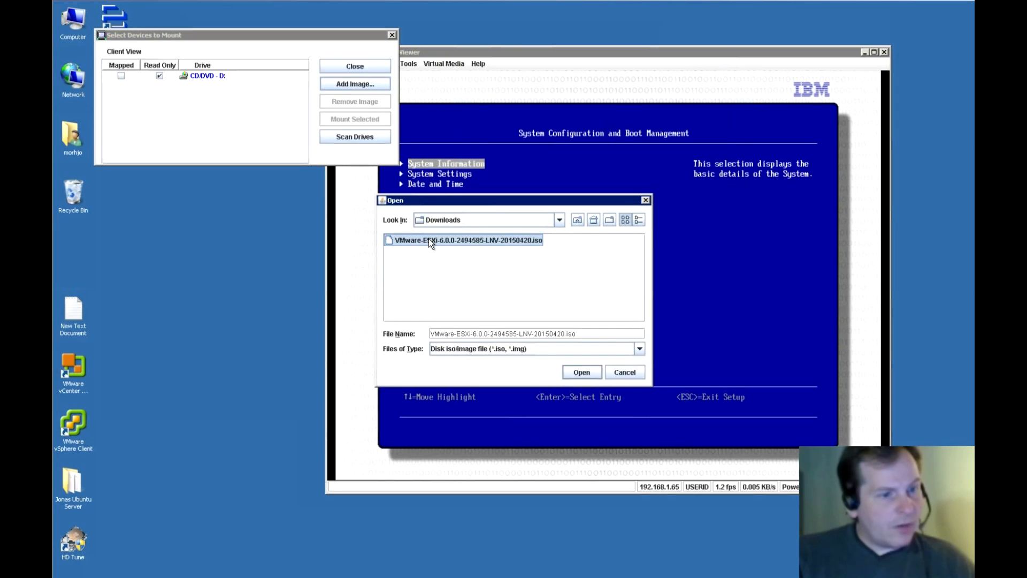
left_click(582, 372)
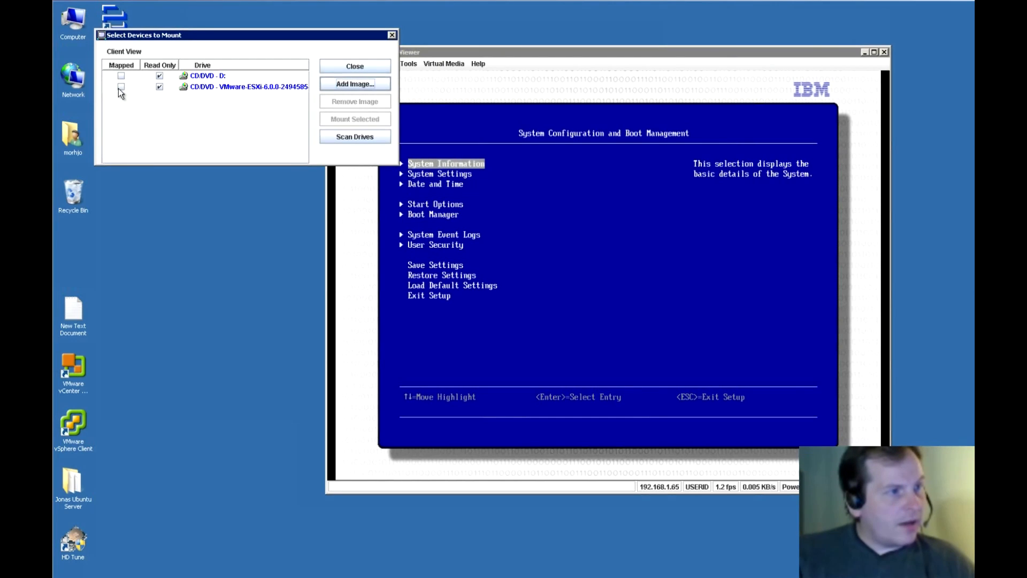
left_click(121, 87)
left_click(344, 121)
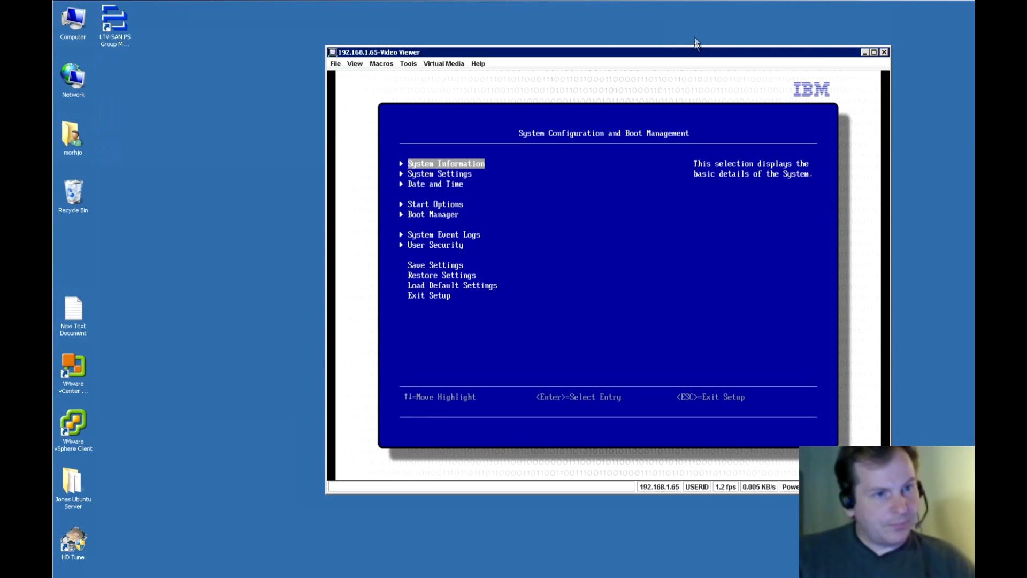
Exit BIOS setup with Esc and confirm Y so the server reboots from the mounted ISO.
left_click_drag(698, 53, 540, 46)
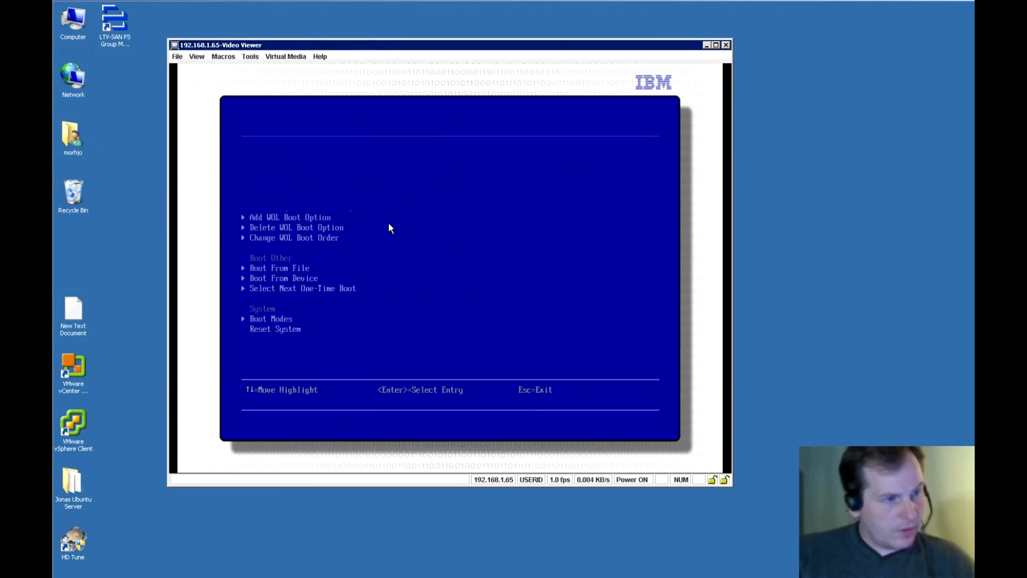
key("Escape")
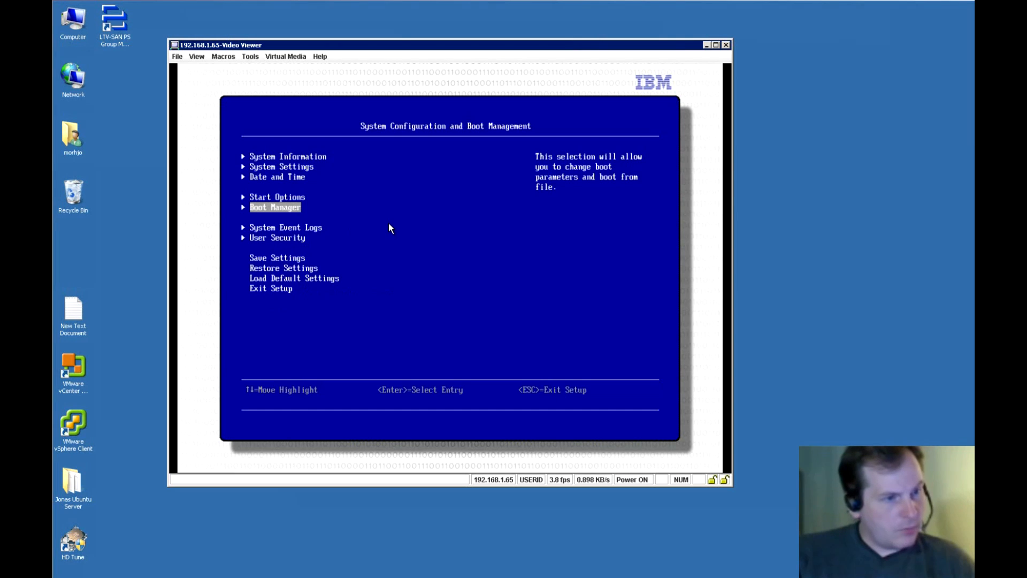
key("Escape")
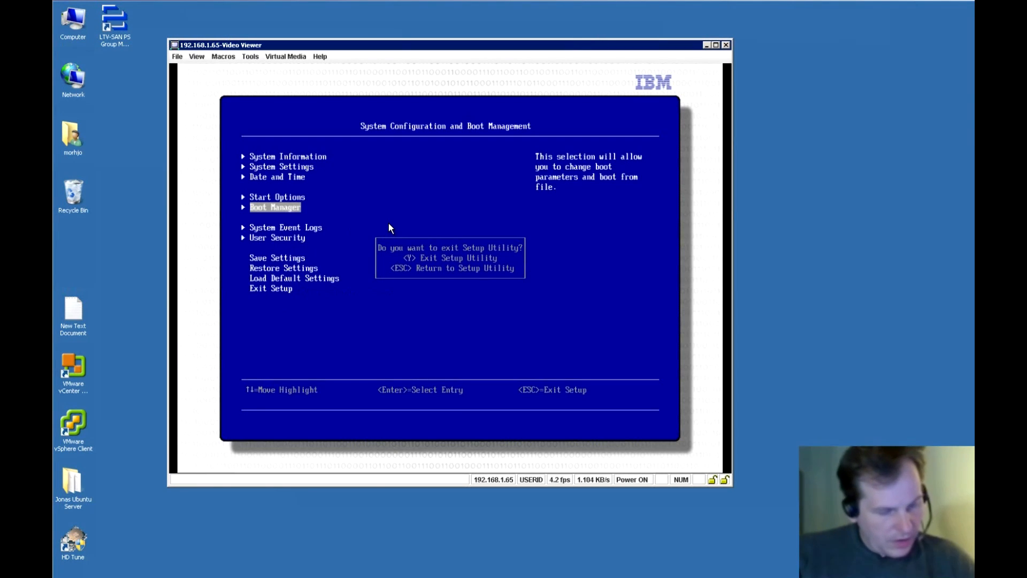
key("y")
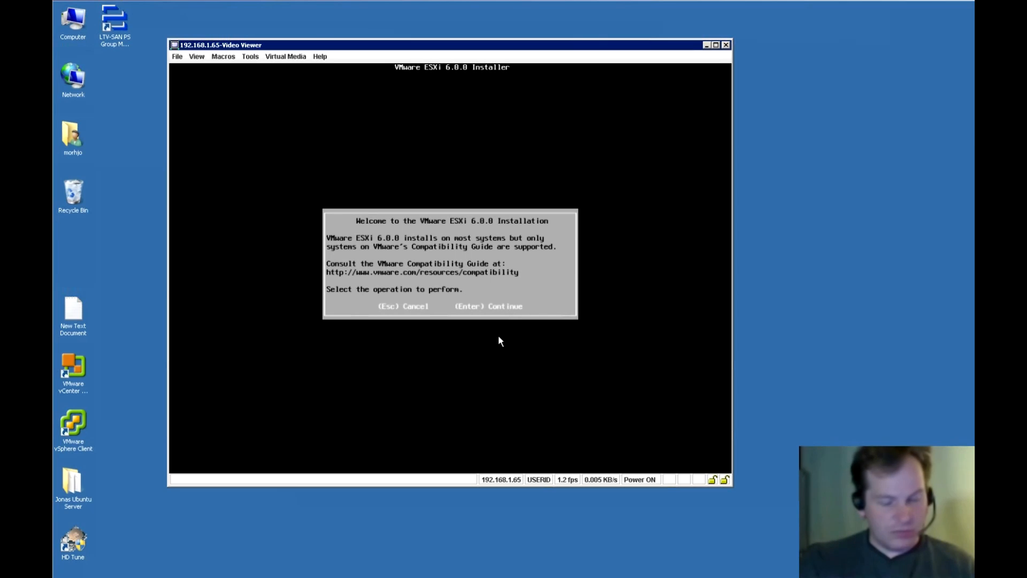
Continue past the ESXi welcome screen and accept the EULA with F11.
key("Return")
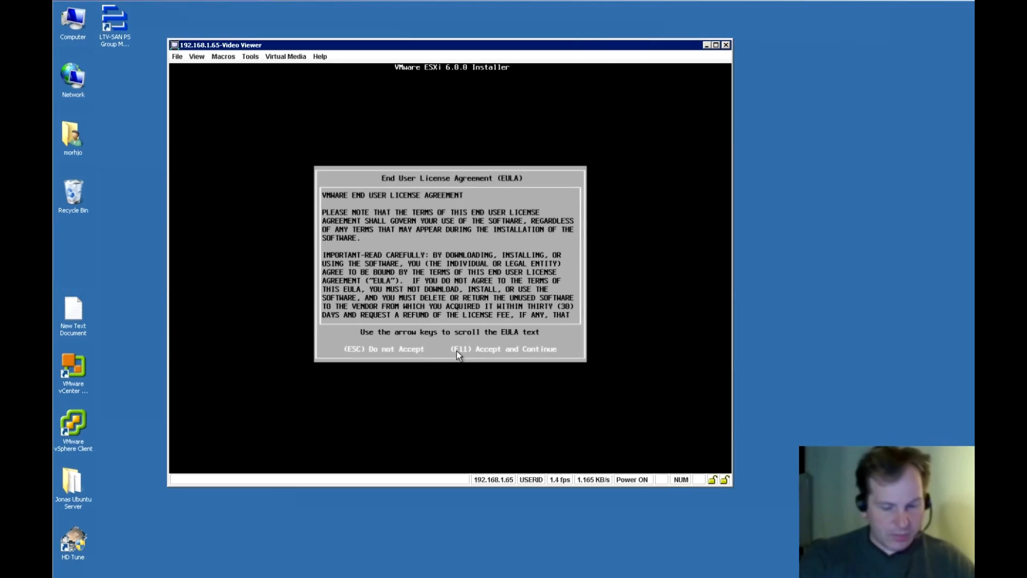
key("F11")
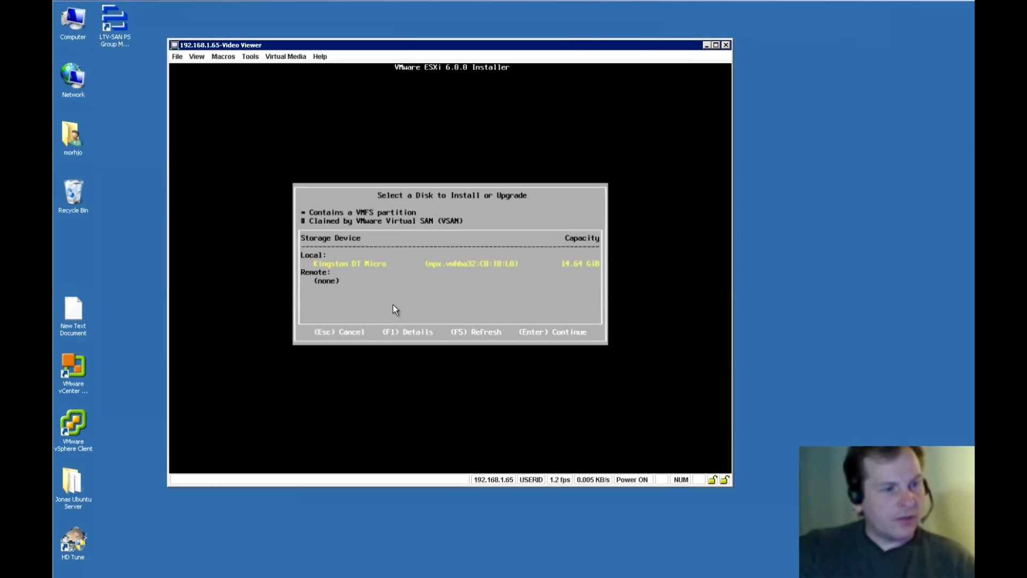
Pick the 14.64 GiB Kingston DT Micro disk and choose a fresh Install over the existing ESXi.
key("Return")
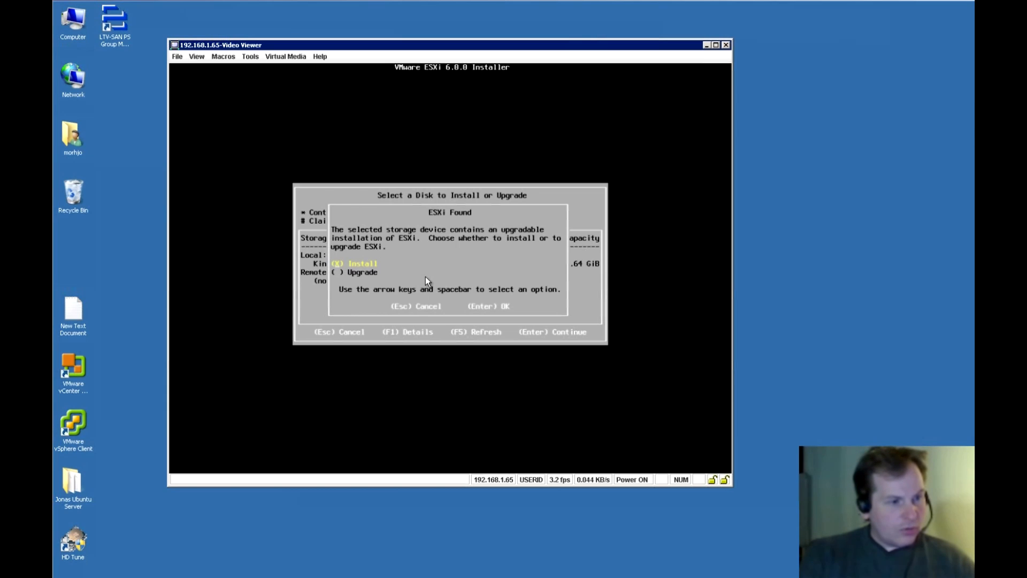
key("Return")
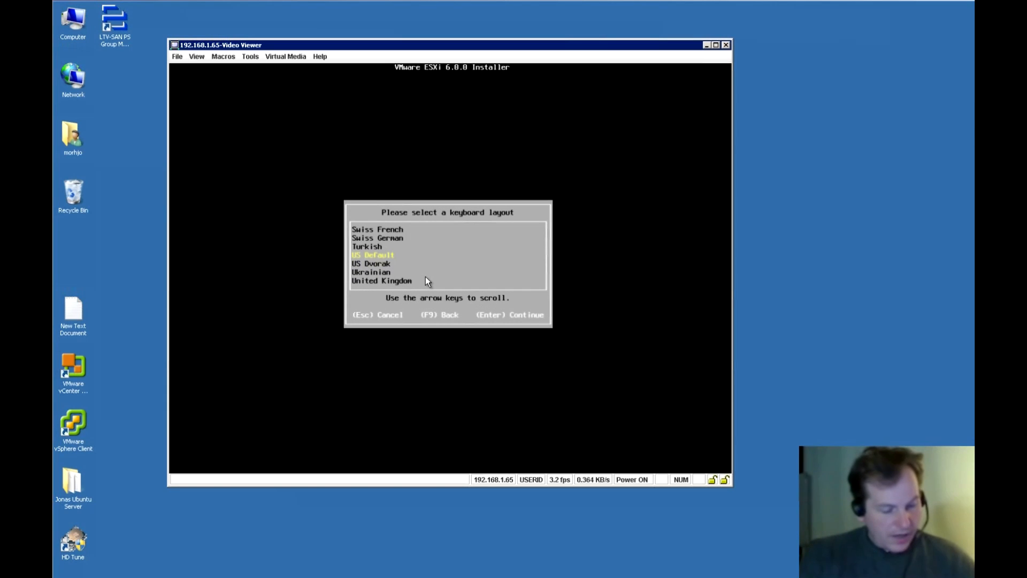
Select Danish as the installer's keyboard layout.
key("Up")
key("Up")
key("Up")
key("Up")
key("Up")
key("Up")
key("Up")
key("Up")
key("Up")
key("Up")
key("Up")
key("Up")
key("Up")
key("Up")
key("Up")
key("Up")
key("Up")
key("Up")
key("Up")
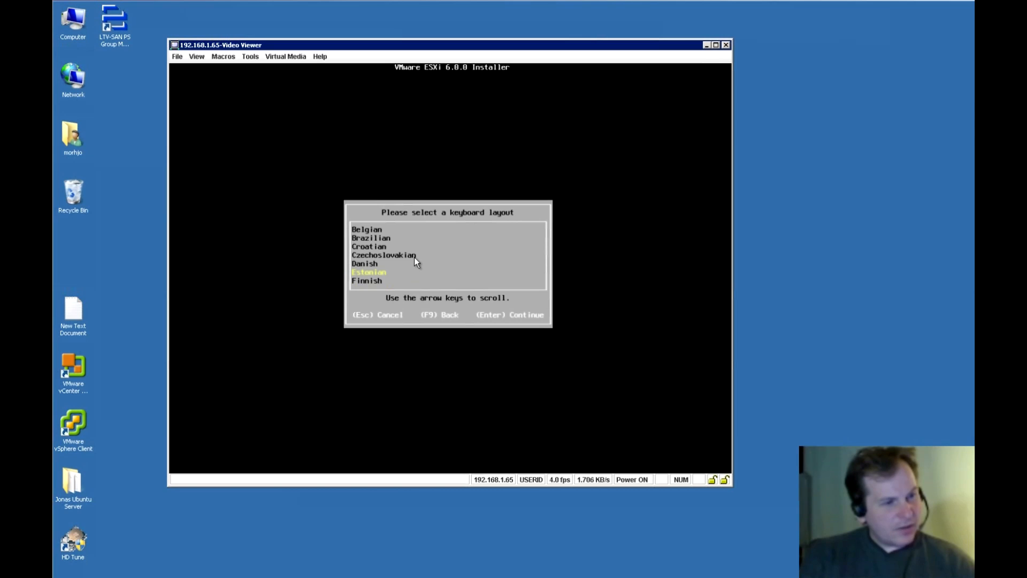
key("Up")
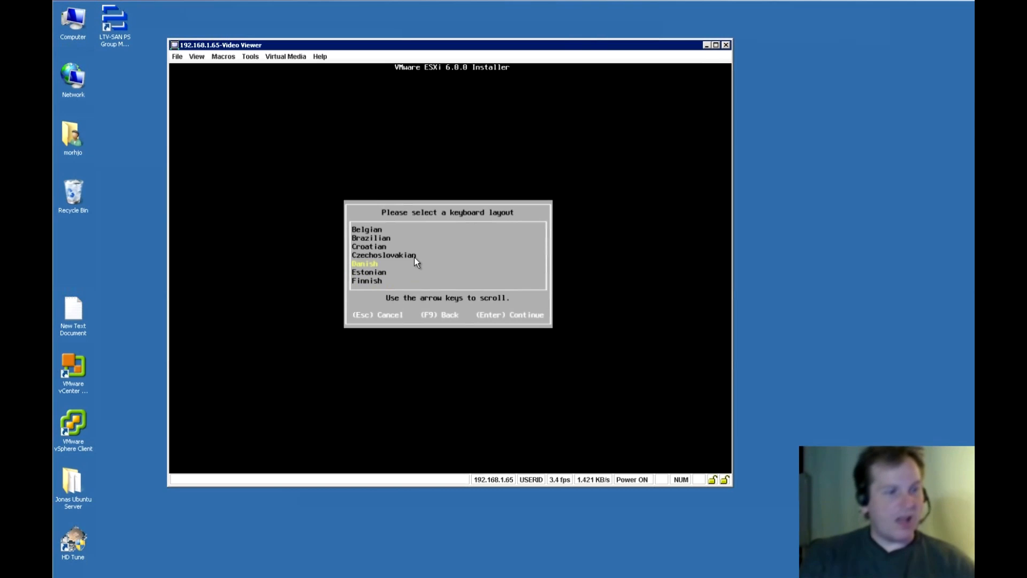
key("Return")
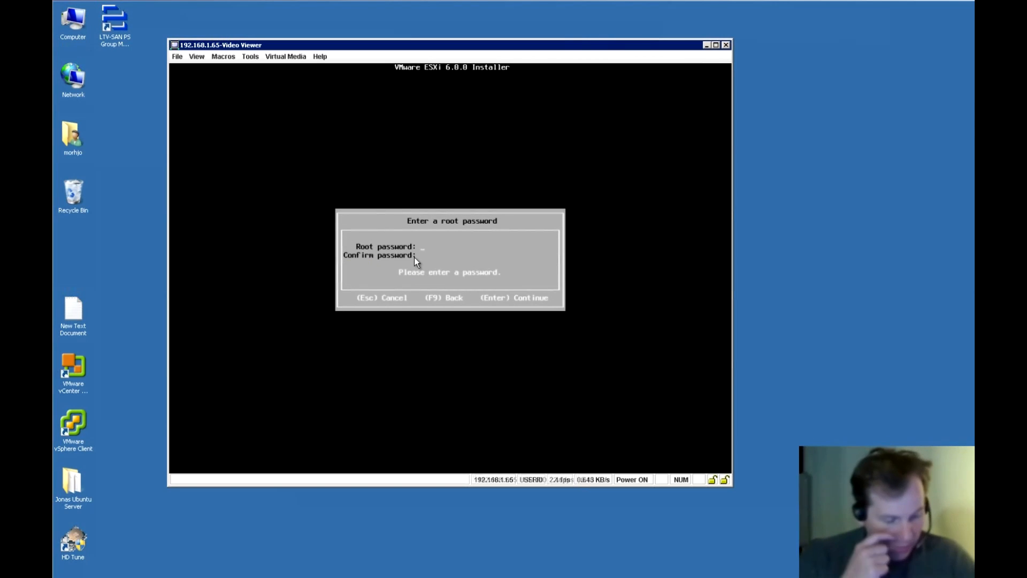
Enter the root password and the matching confirmation, then accept it.
type("**********")
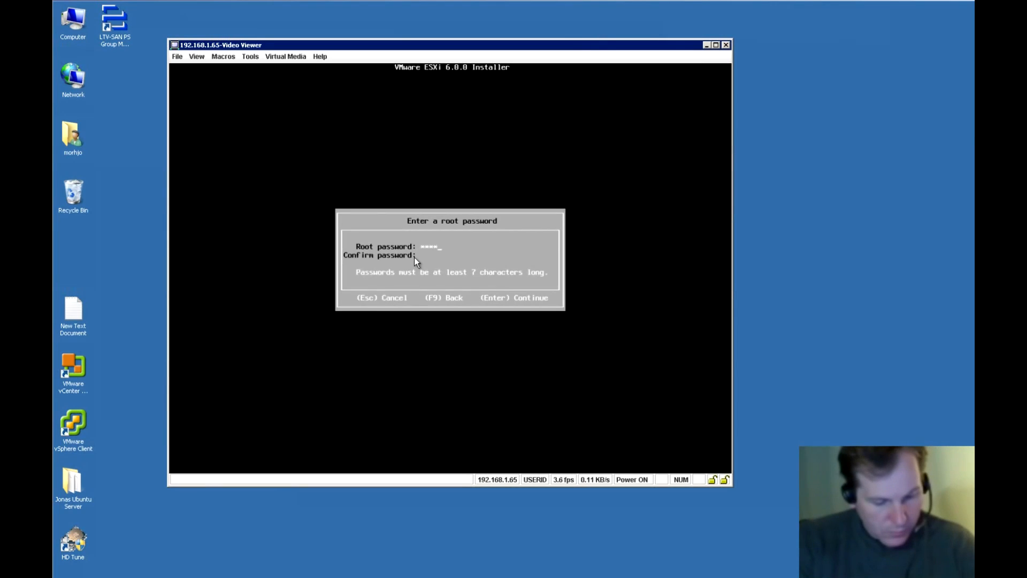
key("Tab")
type("**********")
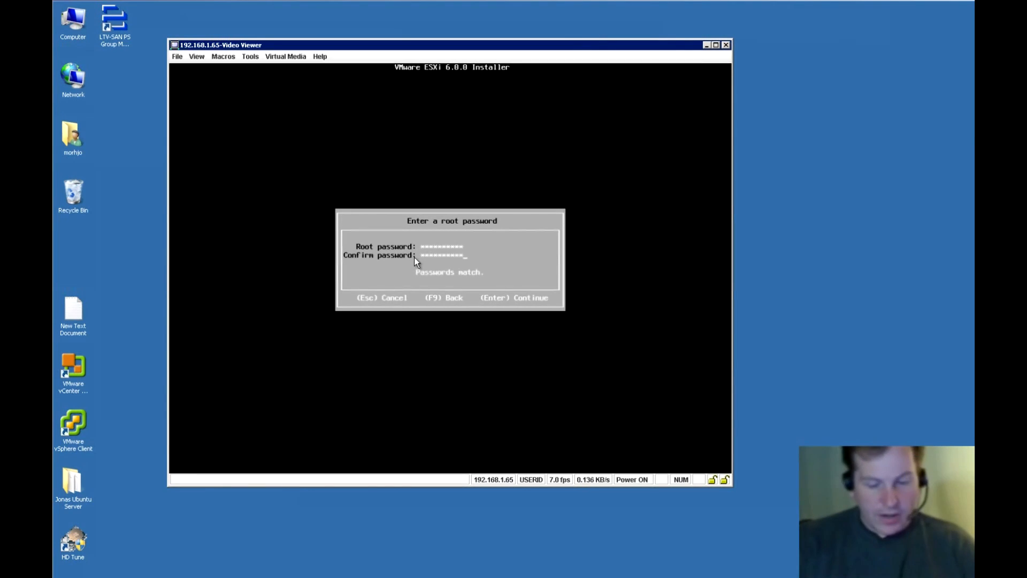
key("Return")
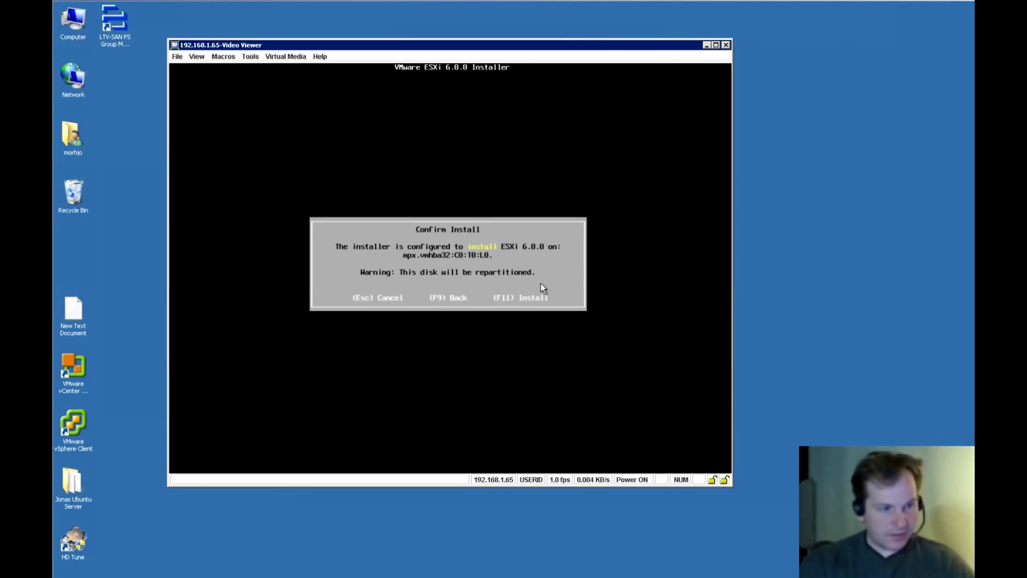
Confirm installing ESXi 6.0.0 onto mpx.vmhba32:C0:T0:L0, repartitioning the disk.
key("F11")
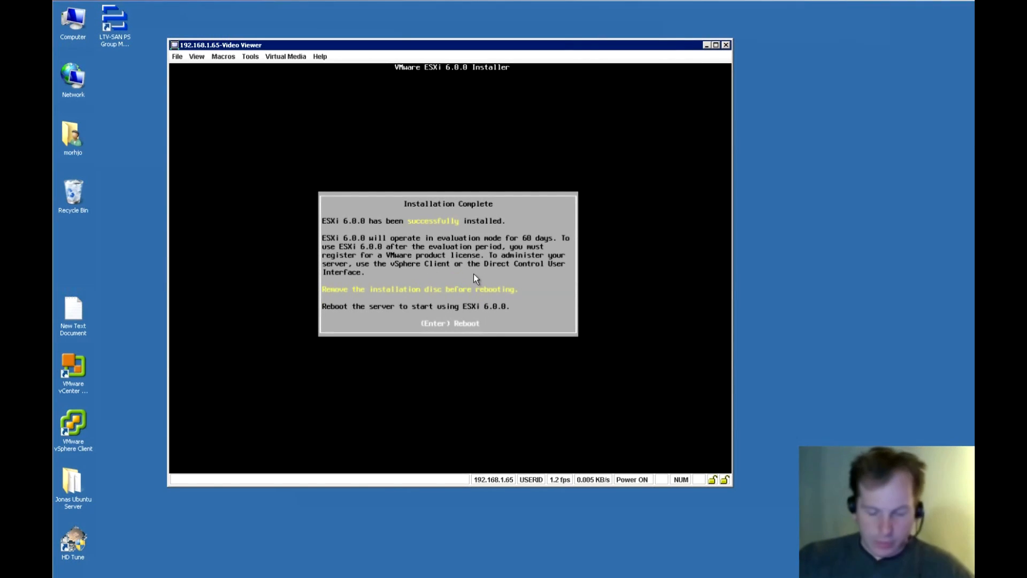
Reboot the server after installation and unmount all virtual media drives.
key("Return")
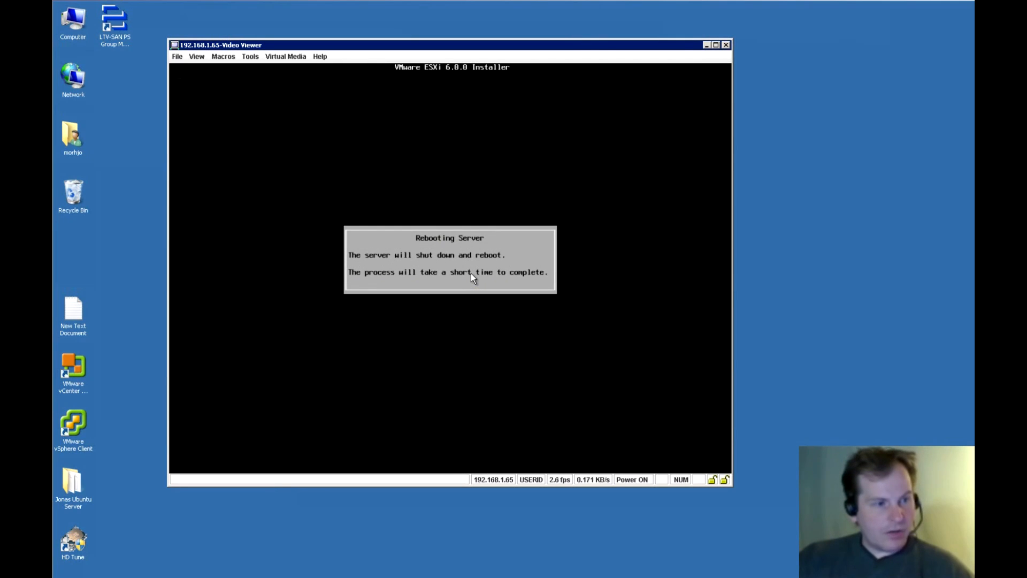
left_click(292, 56)
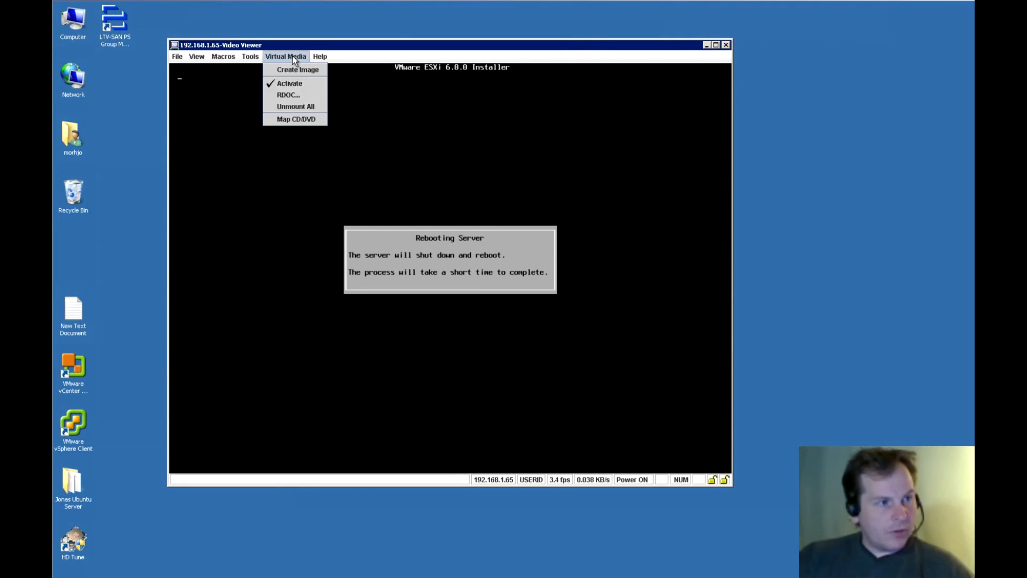
left_click(295, 106)
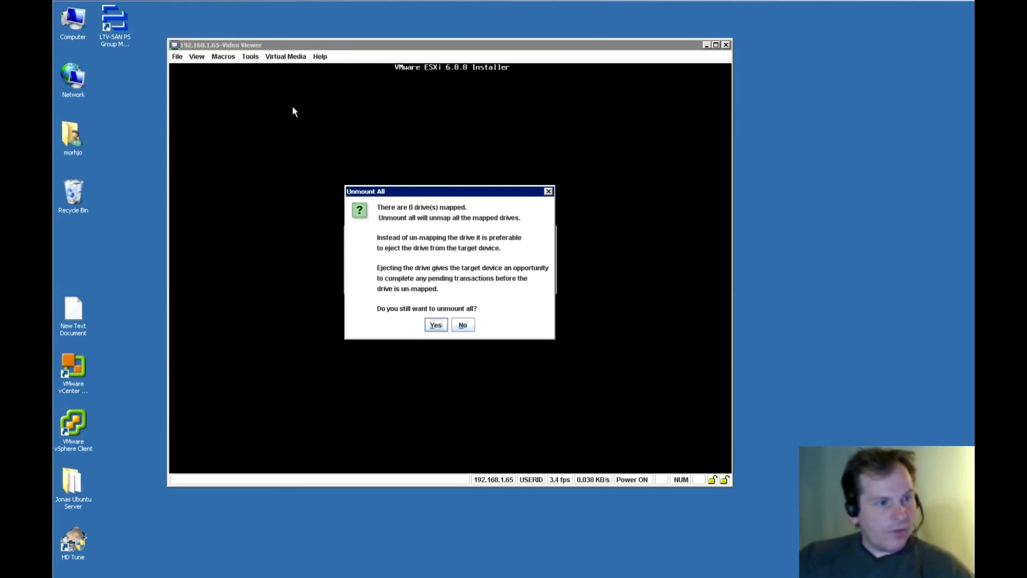
left_click_drag(425, 193, 684, 375)
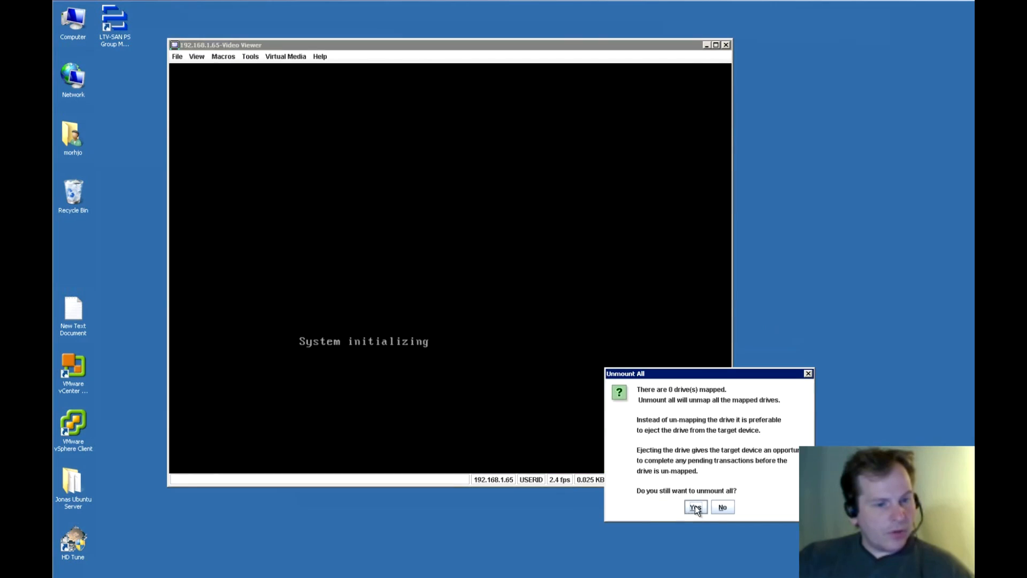
left_click(696, 506)
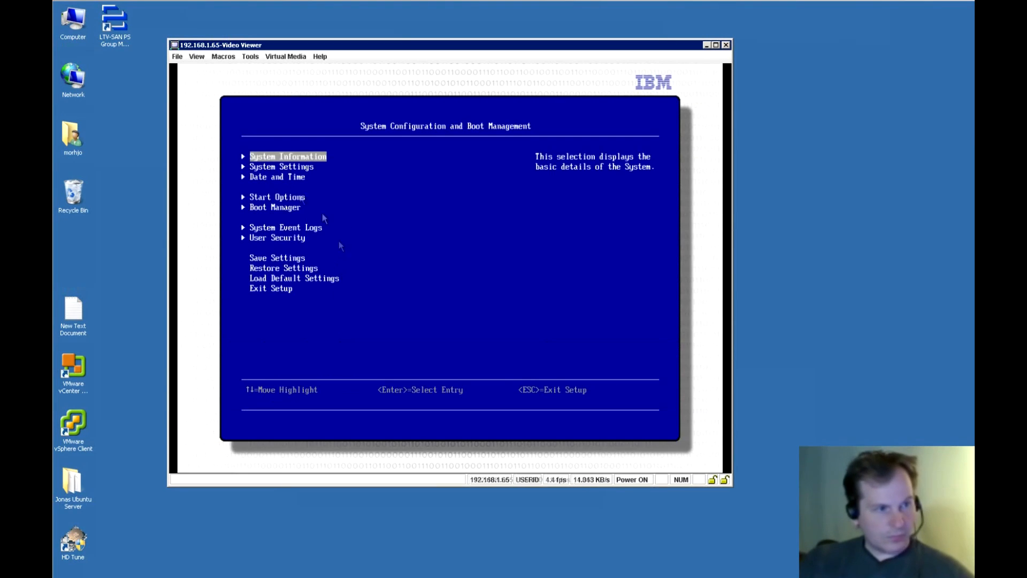
In Boot Manager, add USB Storage as a generic boot option.
key("Down")
key("Down")
key("Down")
key("Down")
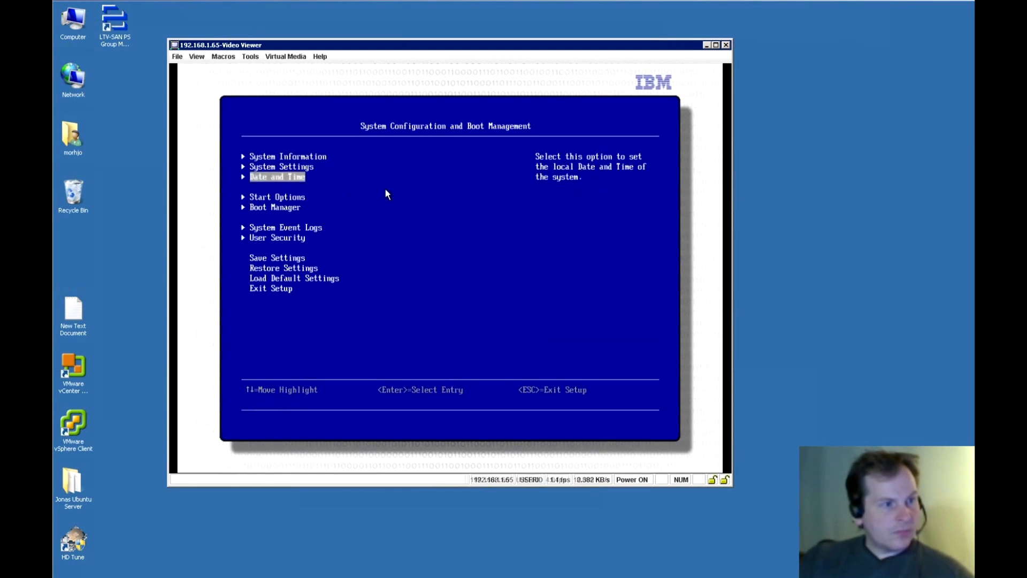
key("Return")
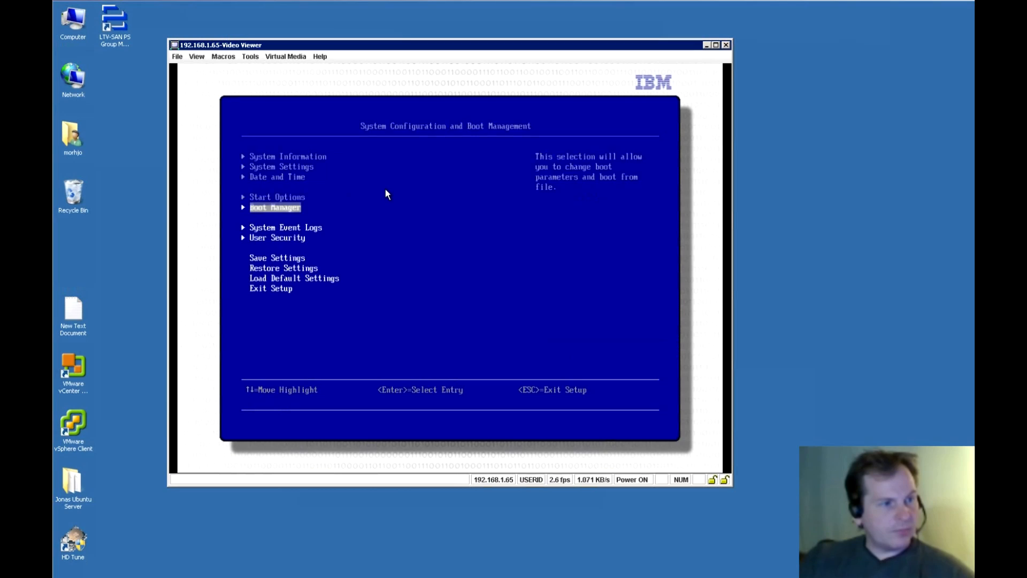
key("Return")
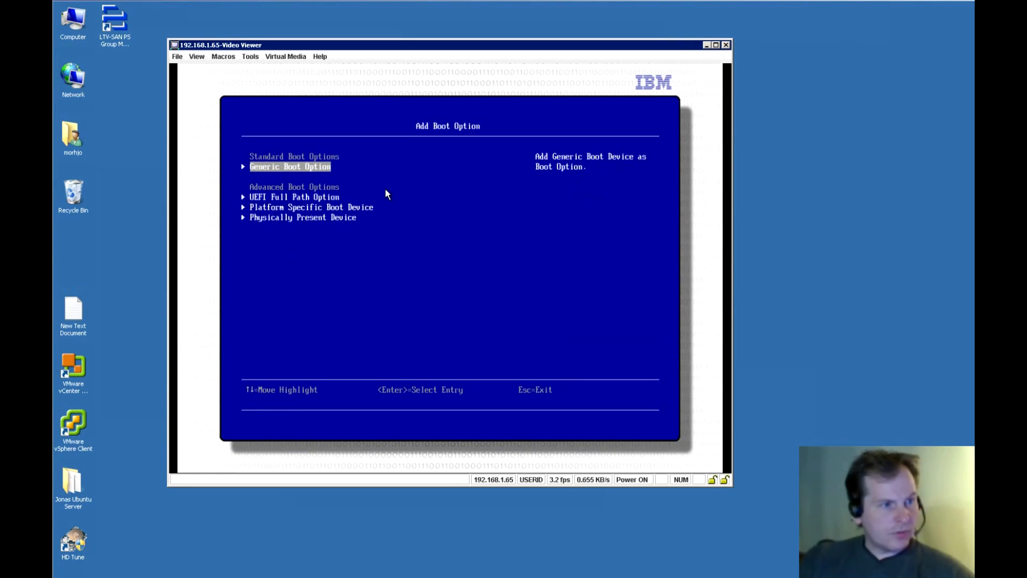
key("Return")
key("Down")
key("Down")
key("Down")
key("Down")
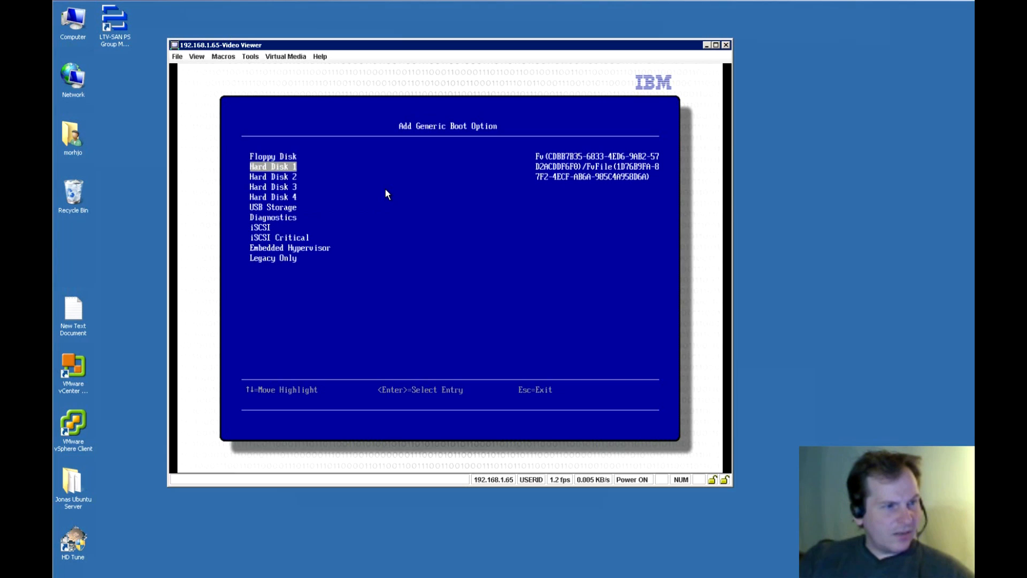
key("Down")
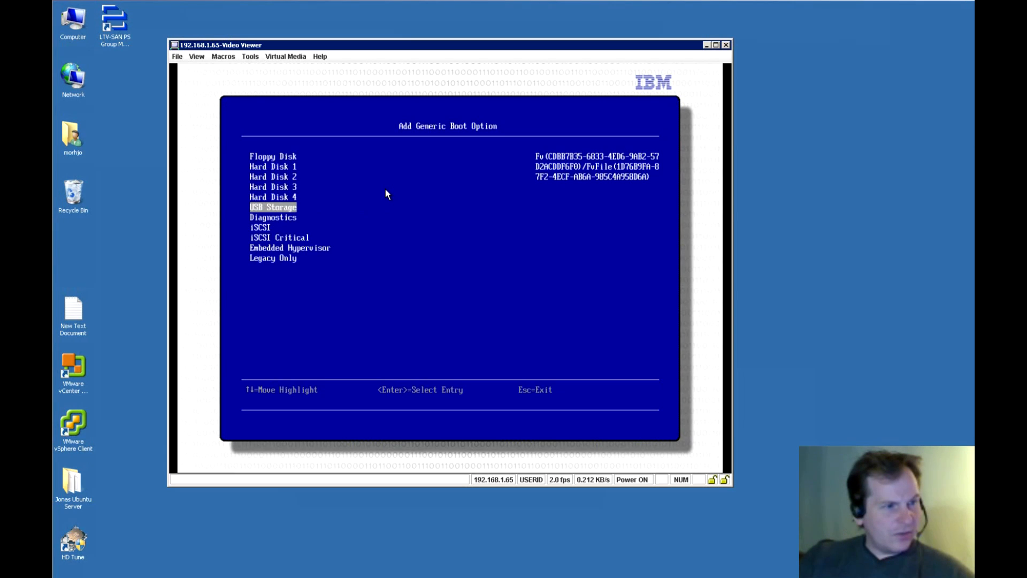
key("Return")
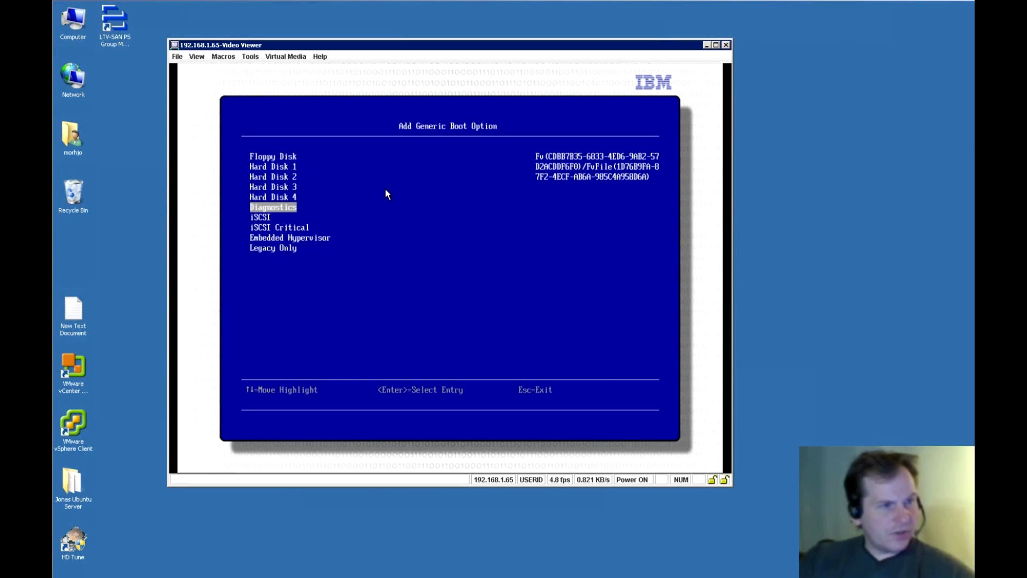
key("Escape")
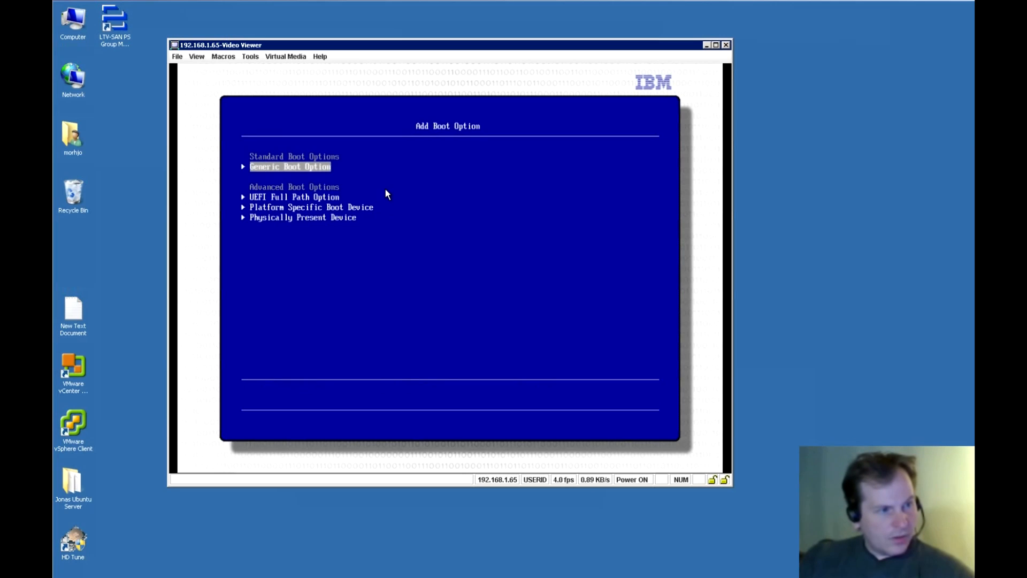
key("Escape")
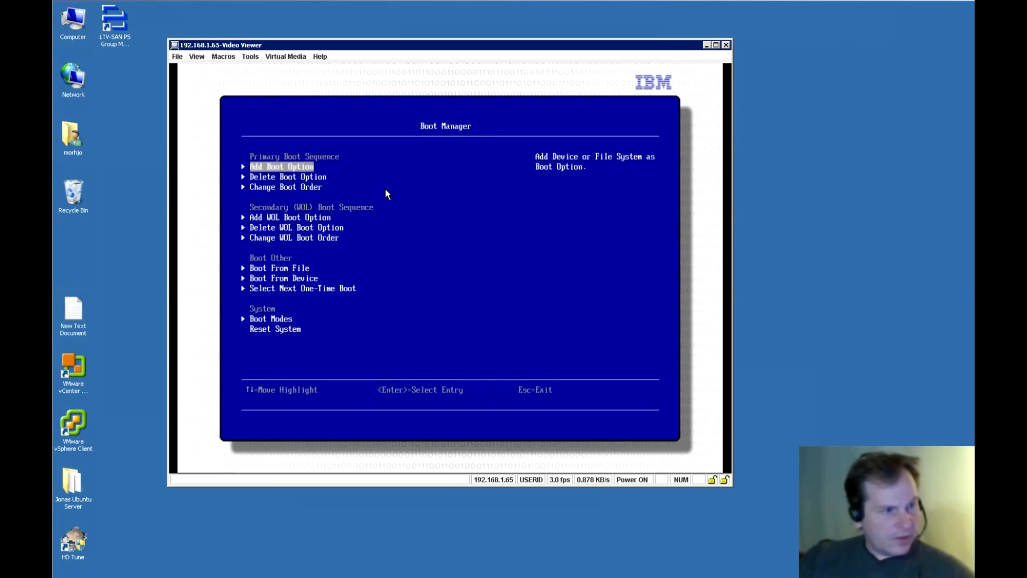
Move USB Storage above PXE Network and Hard Disk 0 to head the boot order.
key("Down")
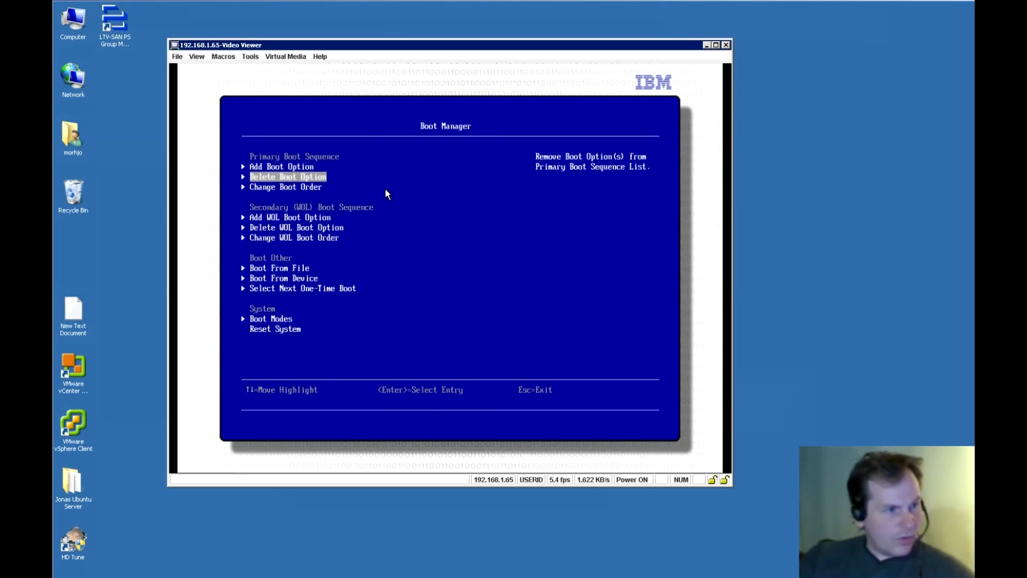
key("Down")
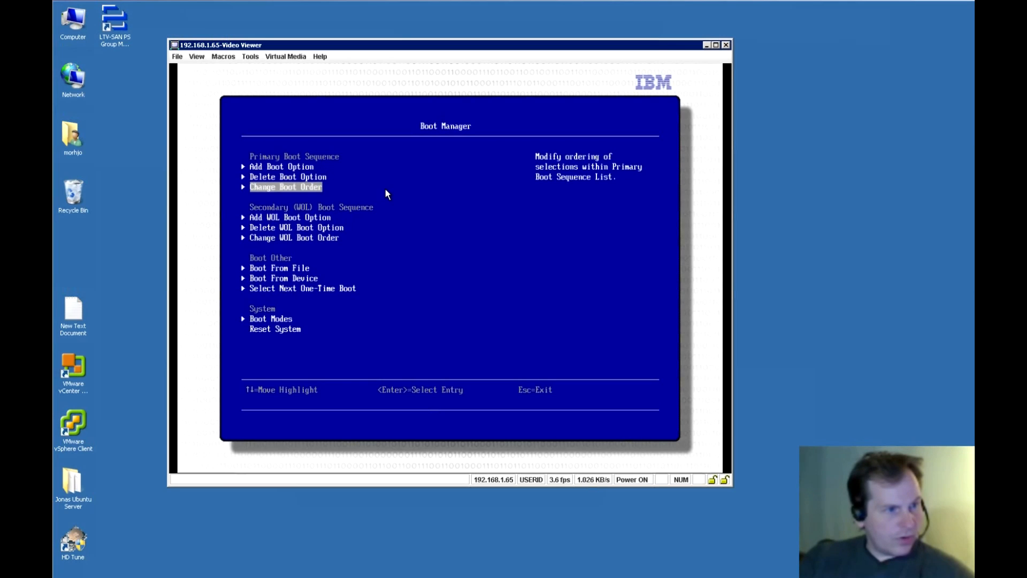
key("Return")
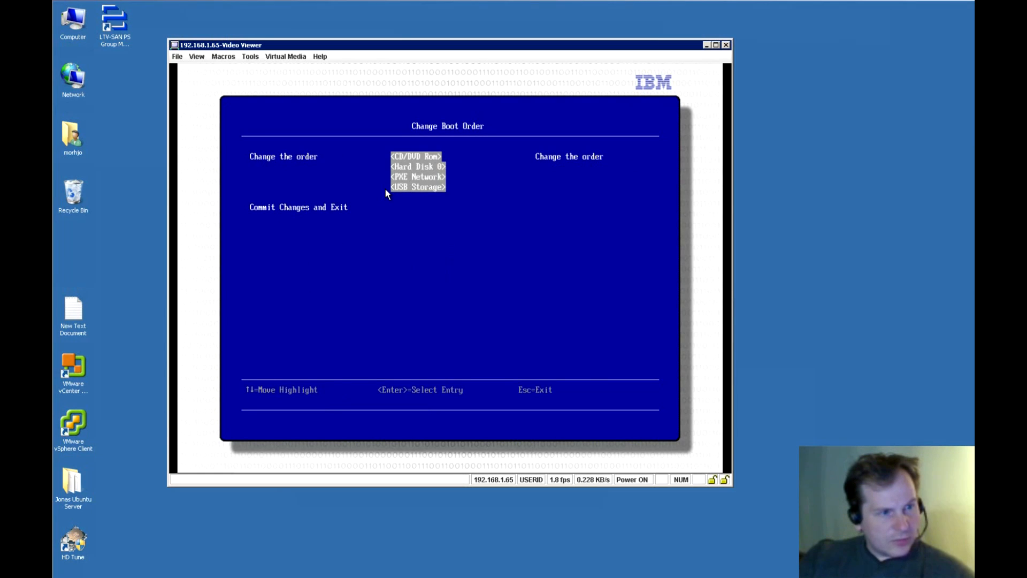
key("Return")
key("Down")
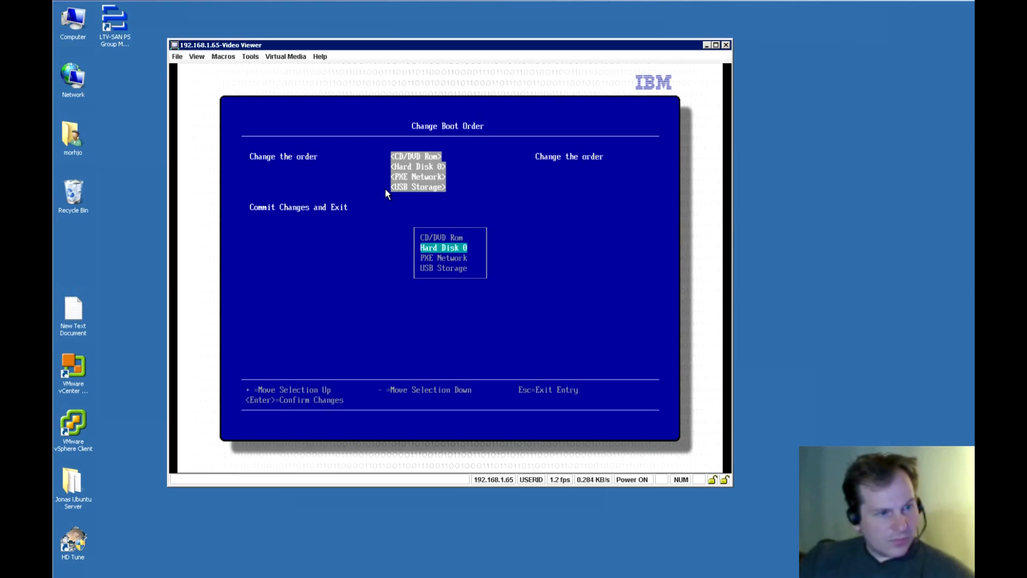
key("Down")
key("Down")
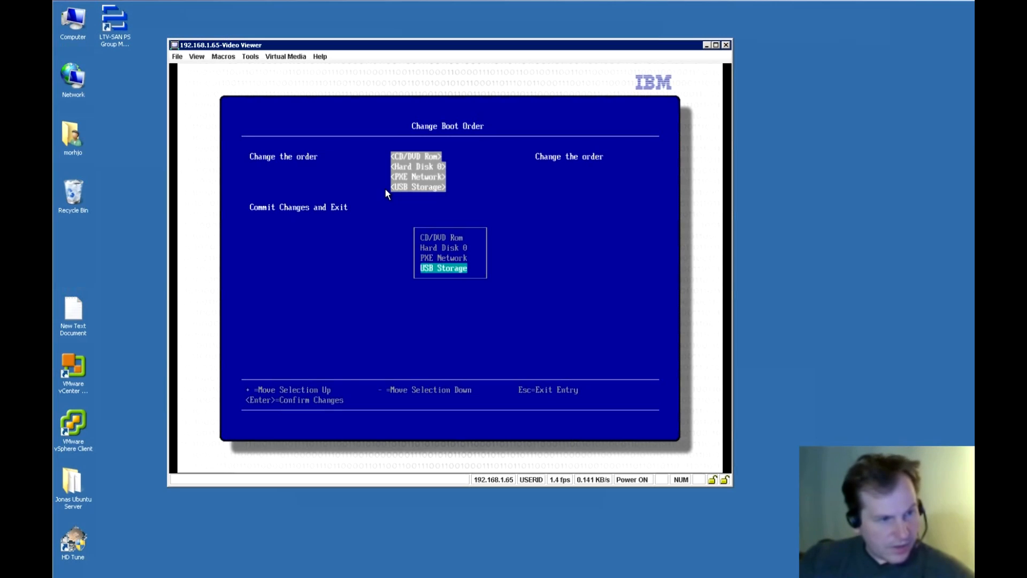
key("plus")
key("plus")
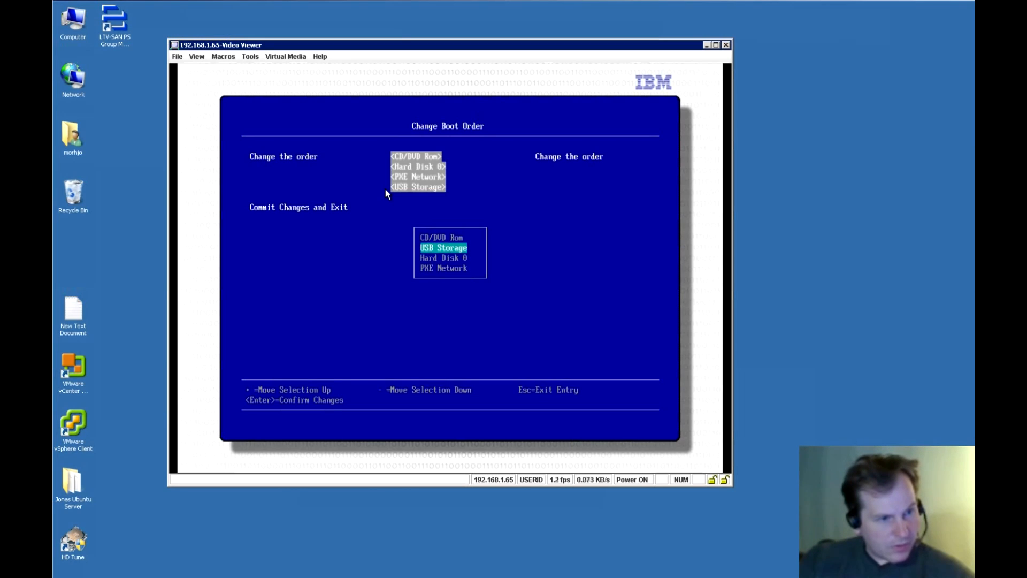
key("plus")
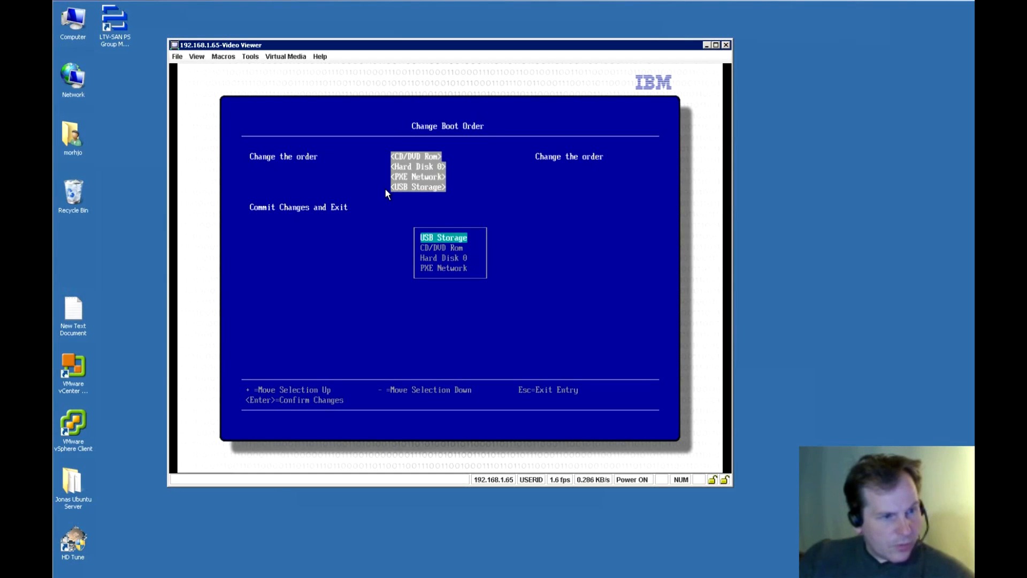
key("Return")
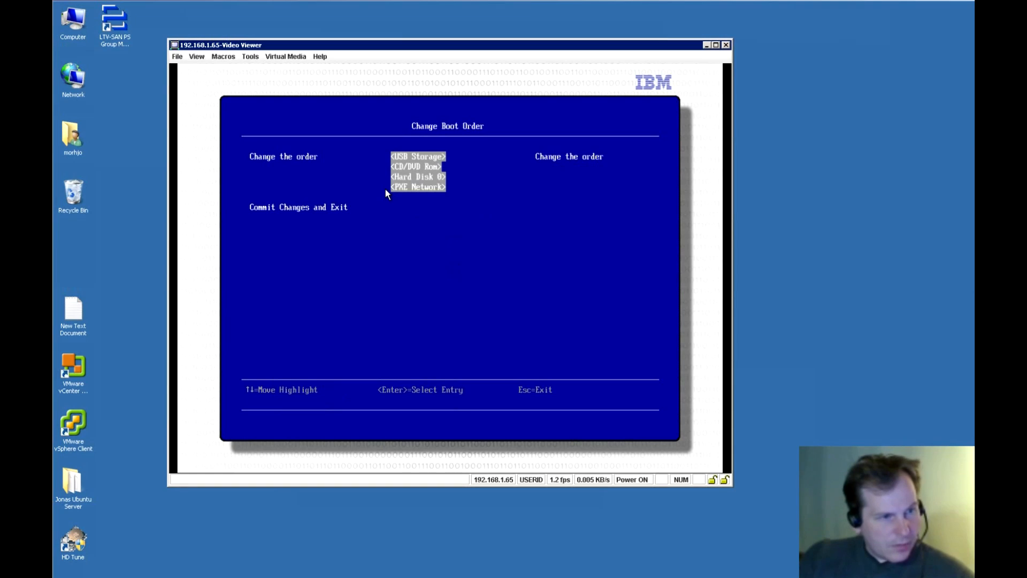
key("Escape")
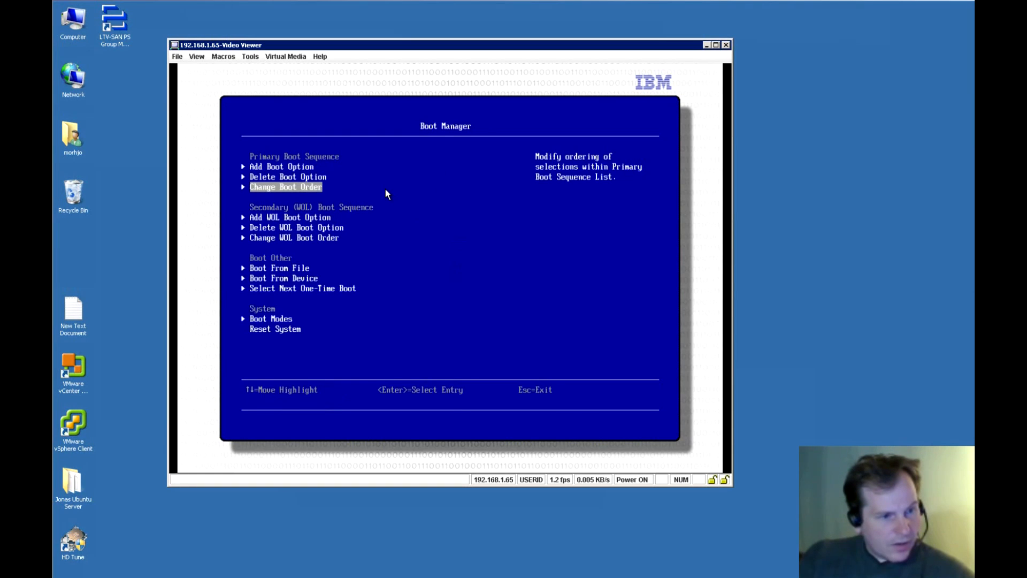
Choose Exit Setup from the main setup menu and confirm with Y.
key("Escape")
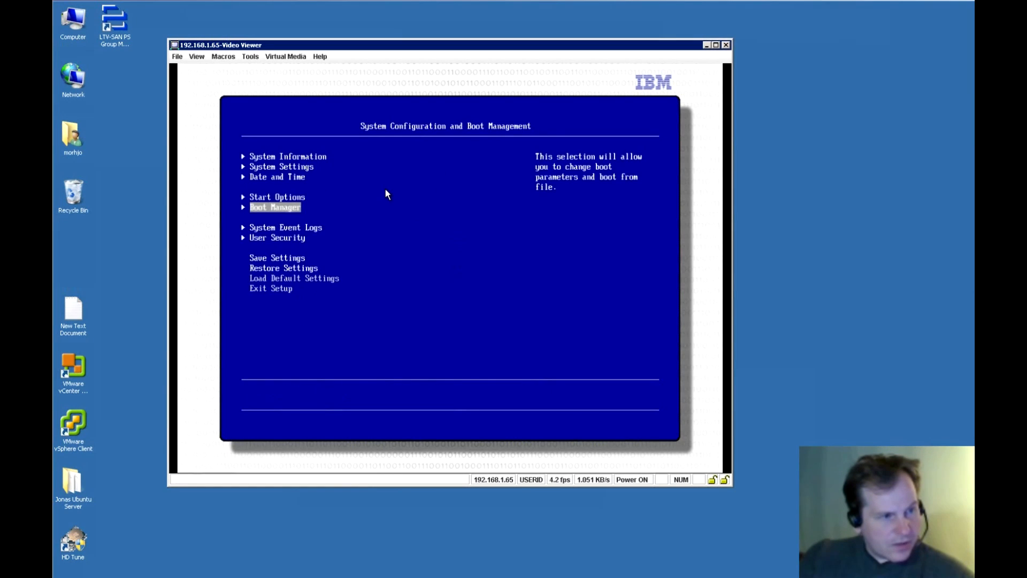
key("Down")
key("Down")
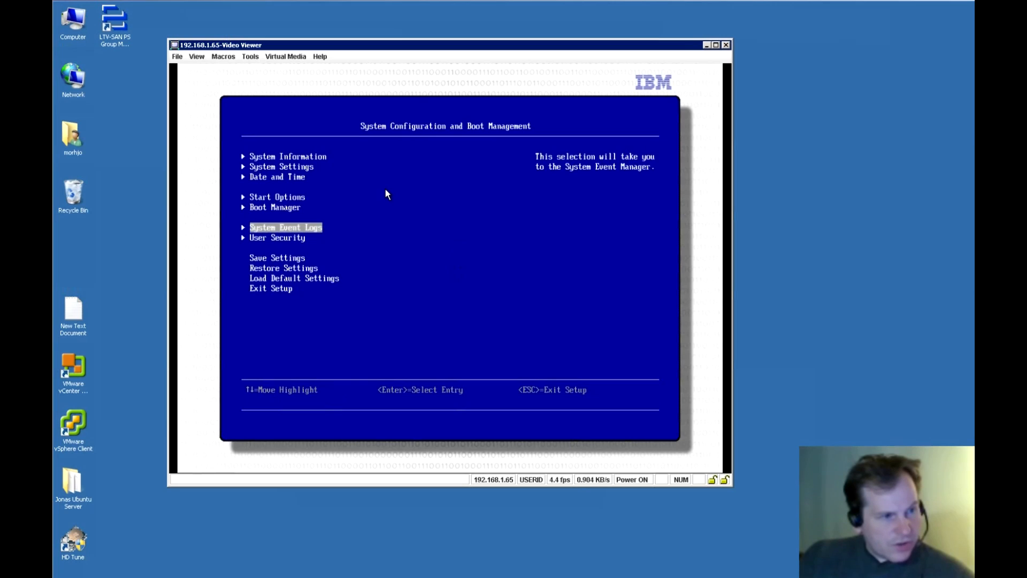
key("Down")
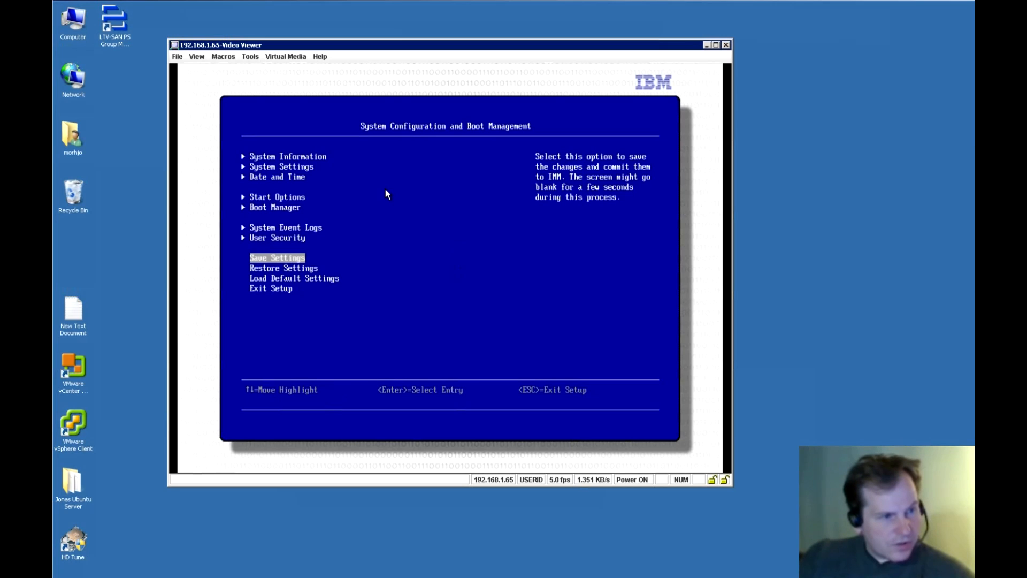
key("Down")
key("Down")
key("Down")
key("Return")
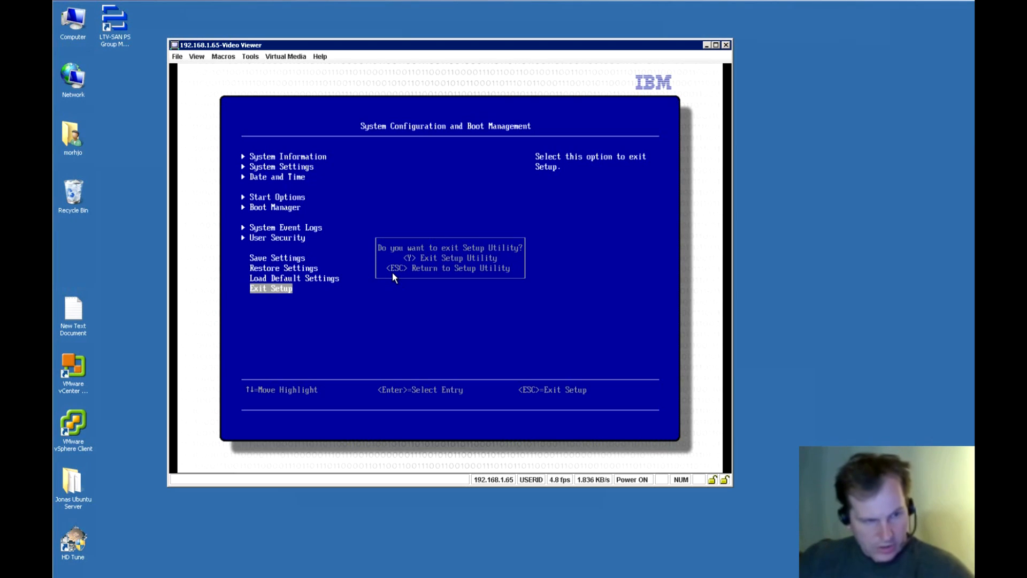
key("y")
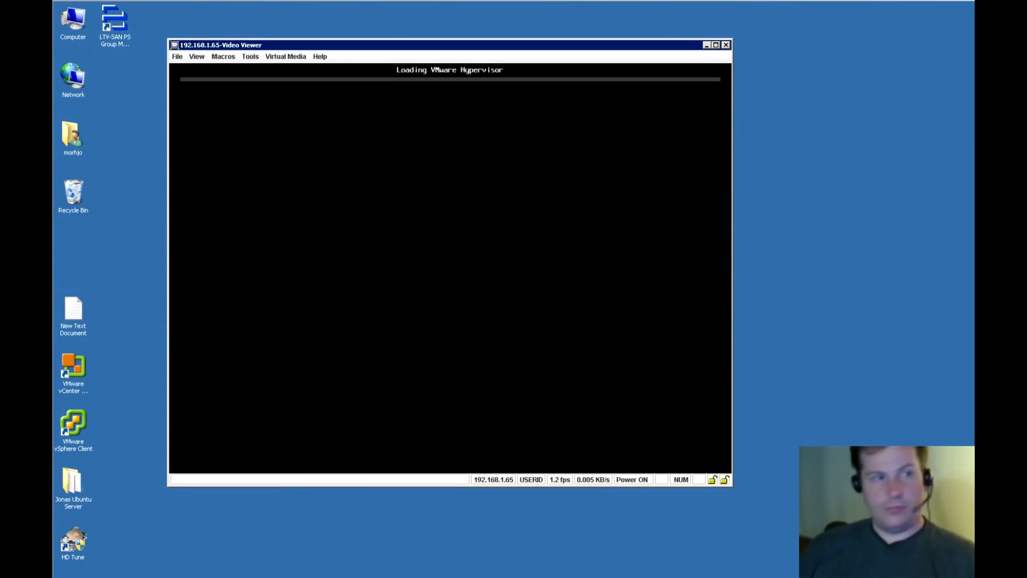
Check the mounted VMware-ESXi CD/DVD image in Select Devices to Mount, then shift the console window right.
left_click(285, 56)
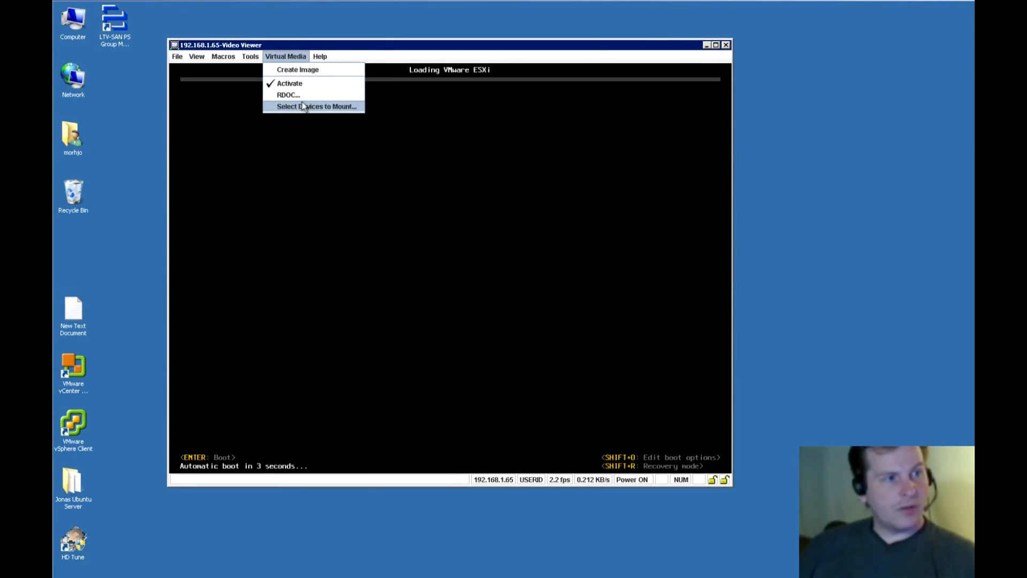
left_click(305, 106)
left_click(369, 109)
left_click(558, 87)
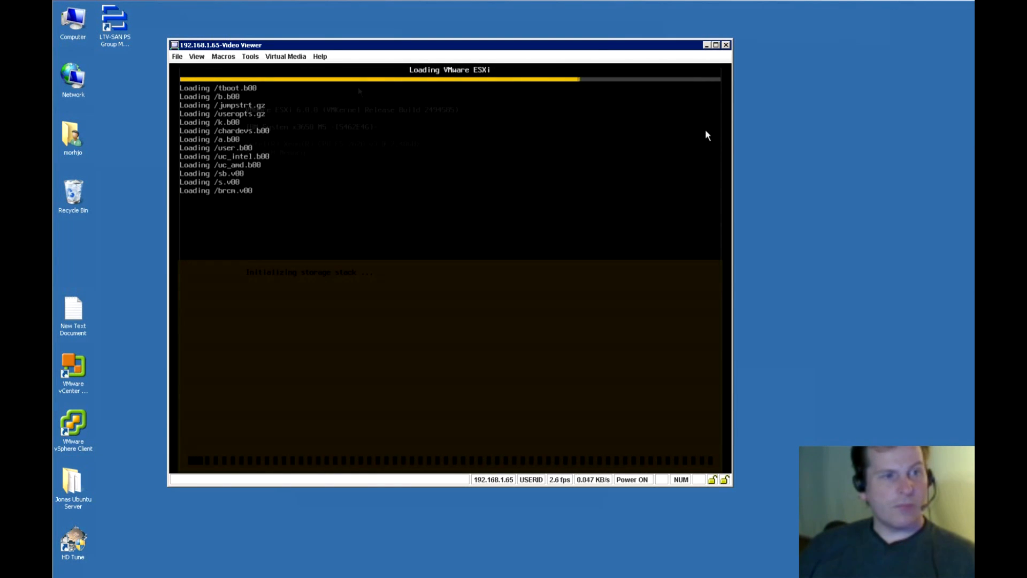
left_click_drag(345, 46, 380, 48)
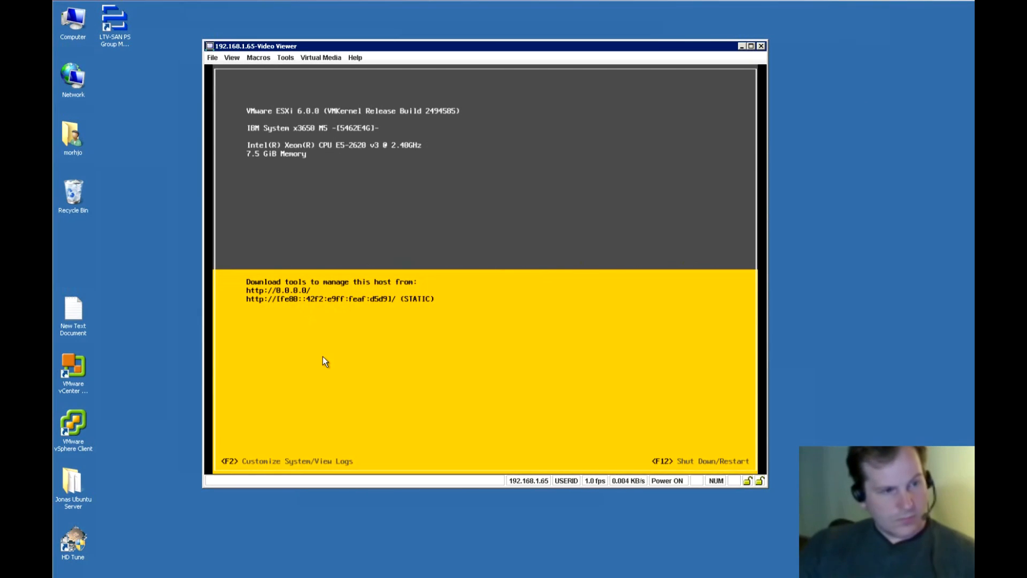
Sign in to the ESXi console as root and highlight Configure Management Network.
key("F2")
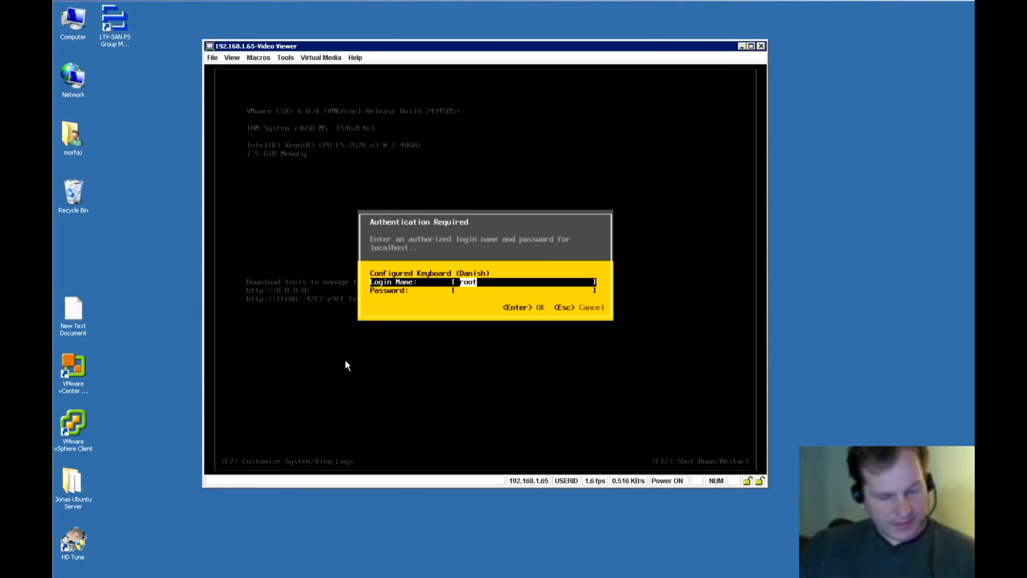
key("Tab")
type("****")
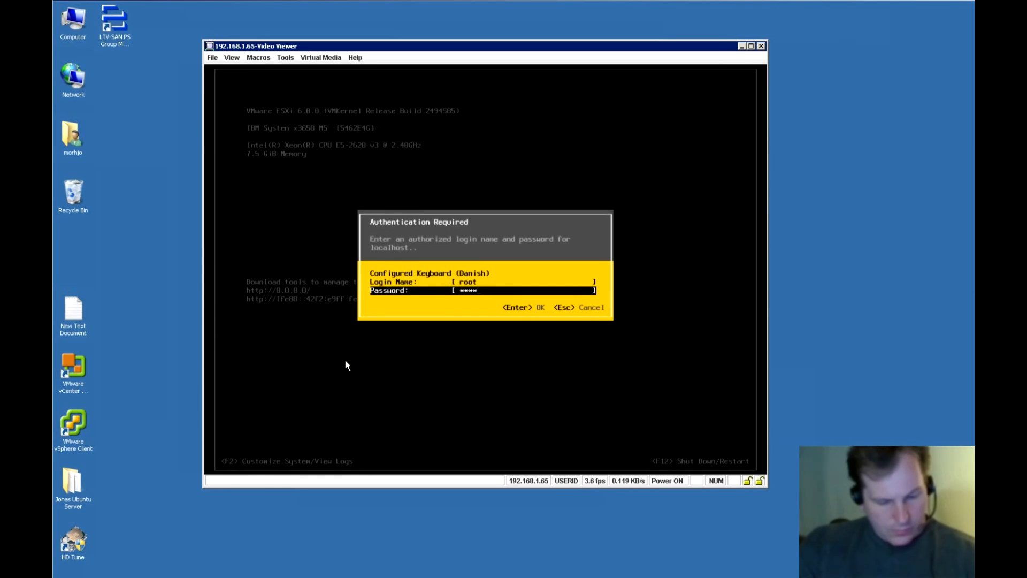
key("Return")
key("Down")
key("Down")
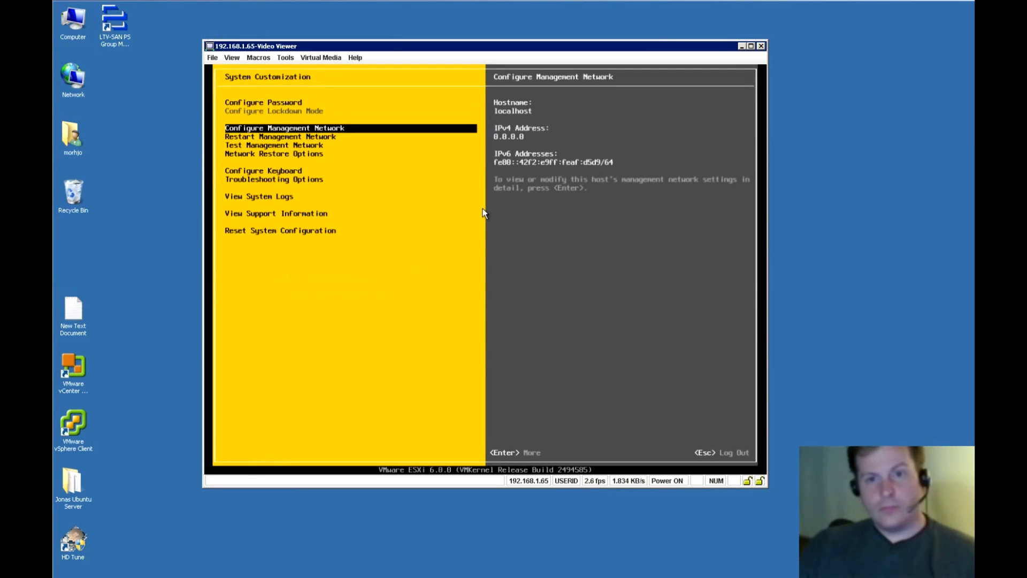